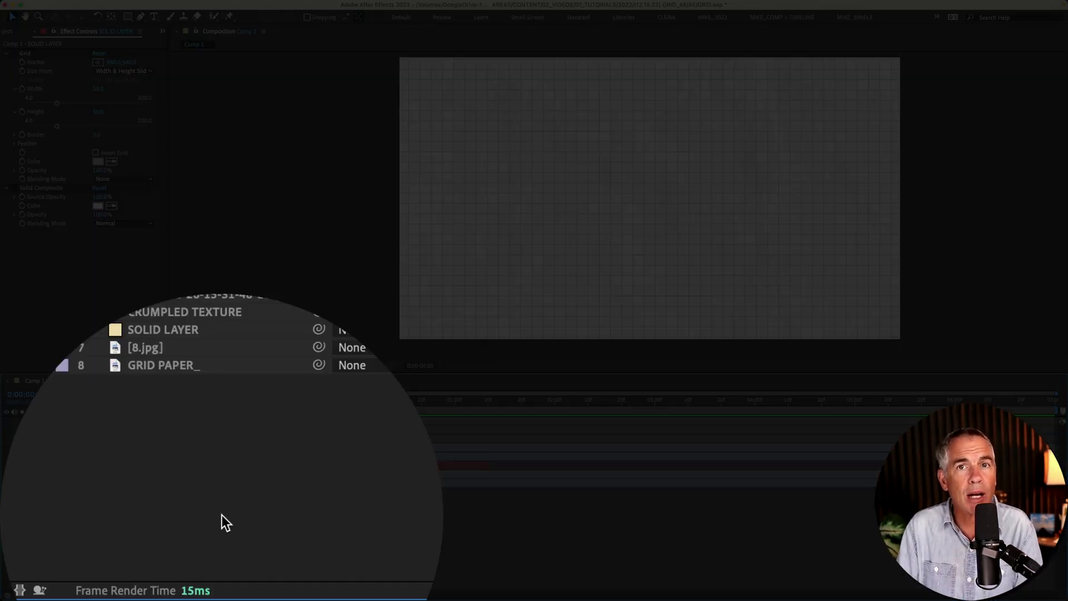
Create a new composition named Grid
left_click(222, 3)
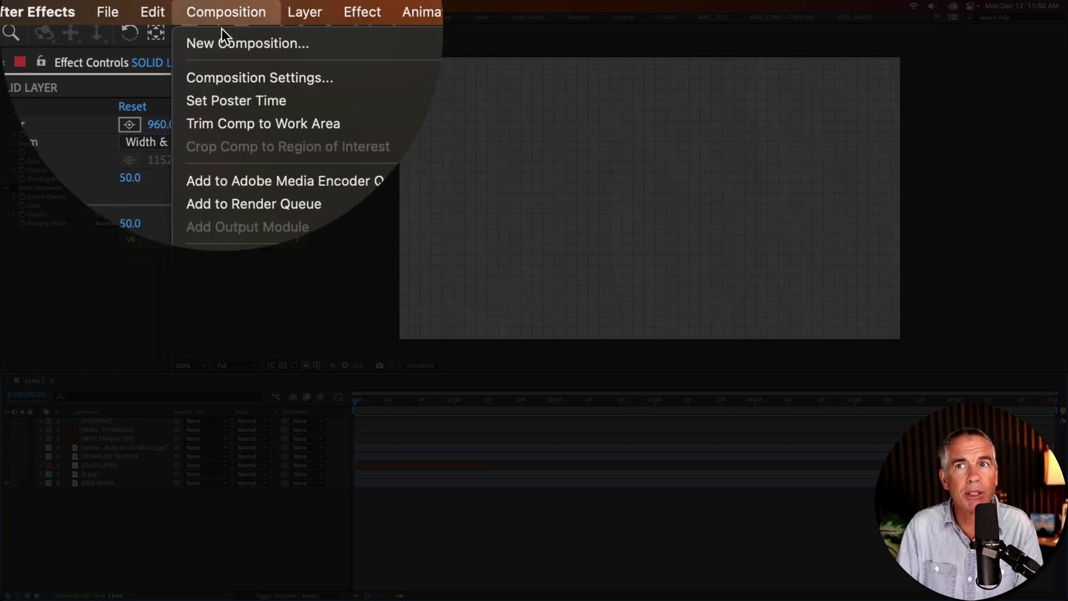
left_click(222, 43)
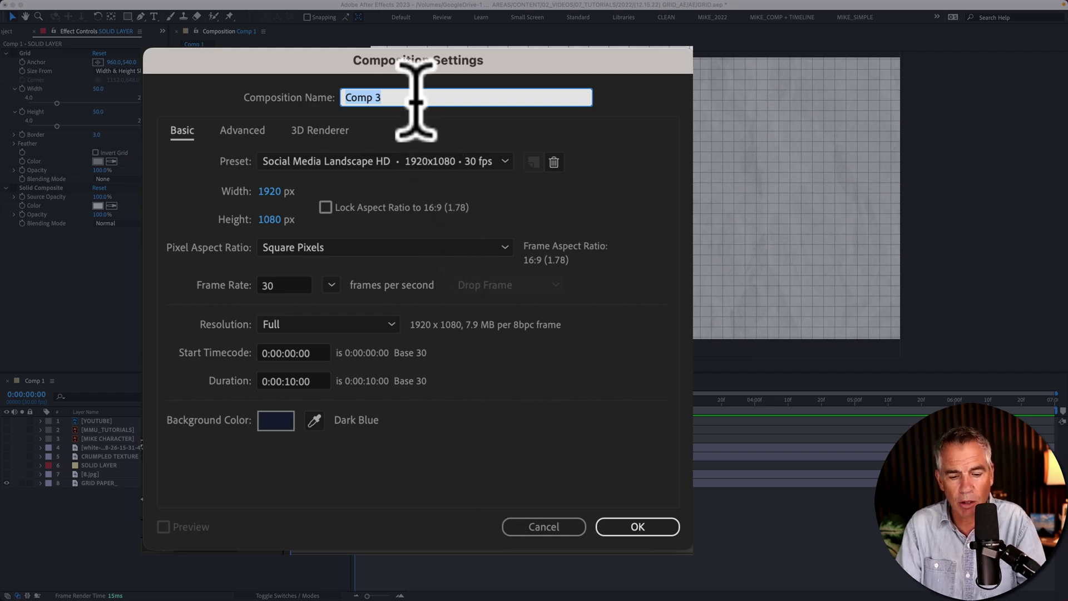
type("Grid")
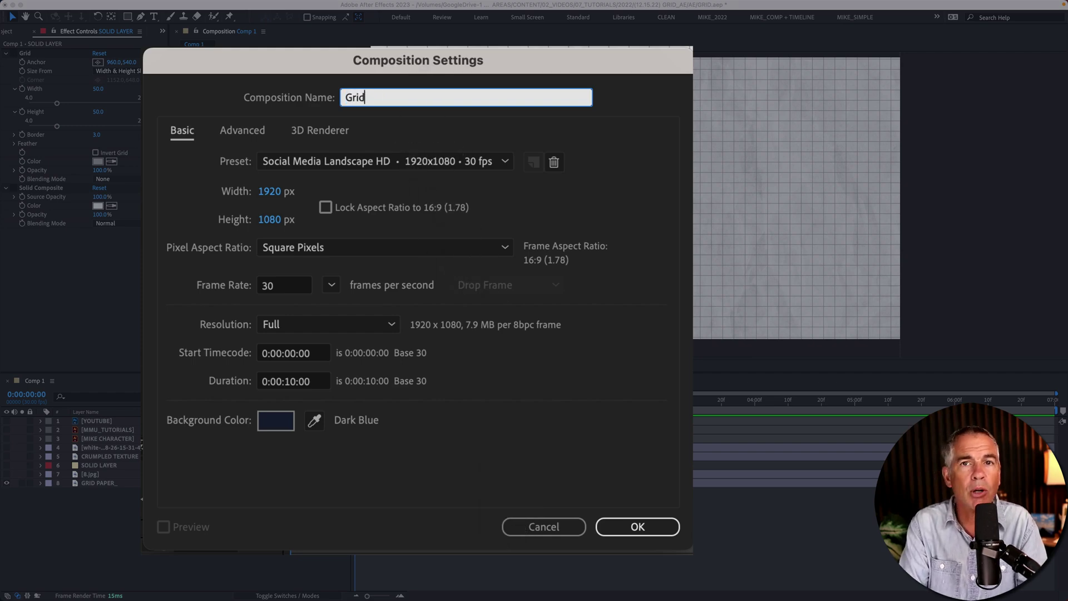
key("Return")
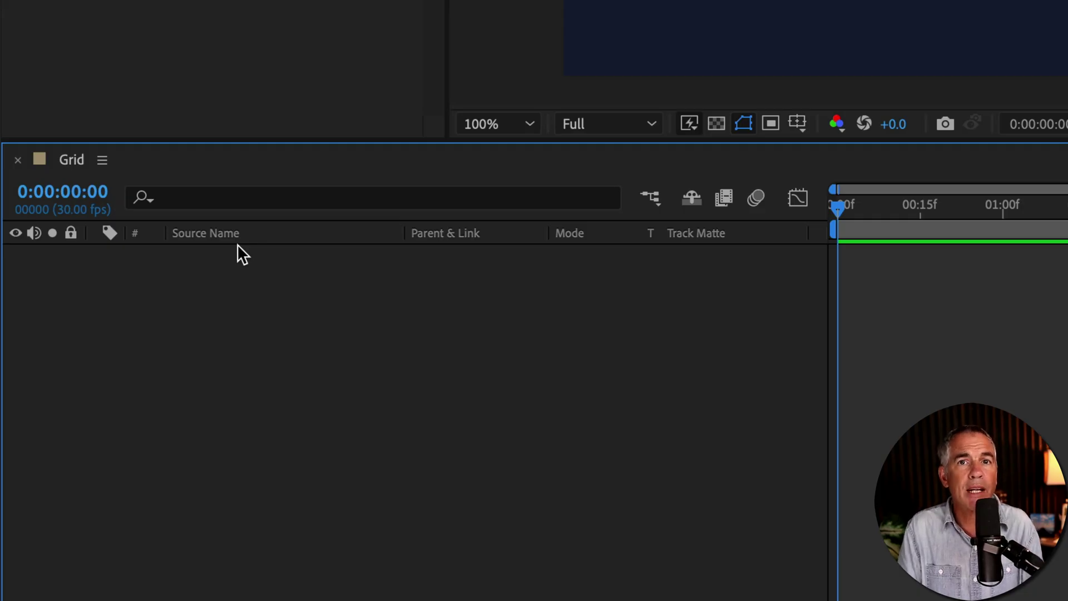
Add a comp-sized solid named Grid Solid coloured light gray E6E6E6
right_click(313, 264)
mouse_move(377, 298)
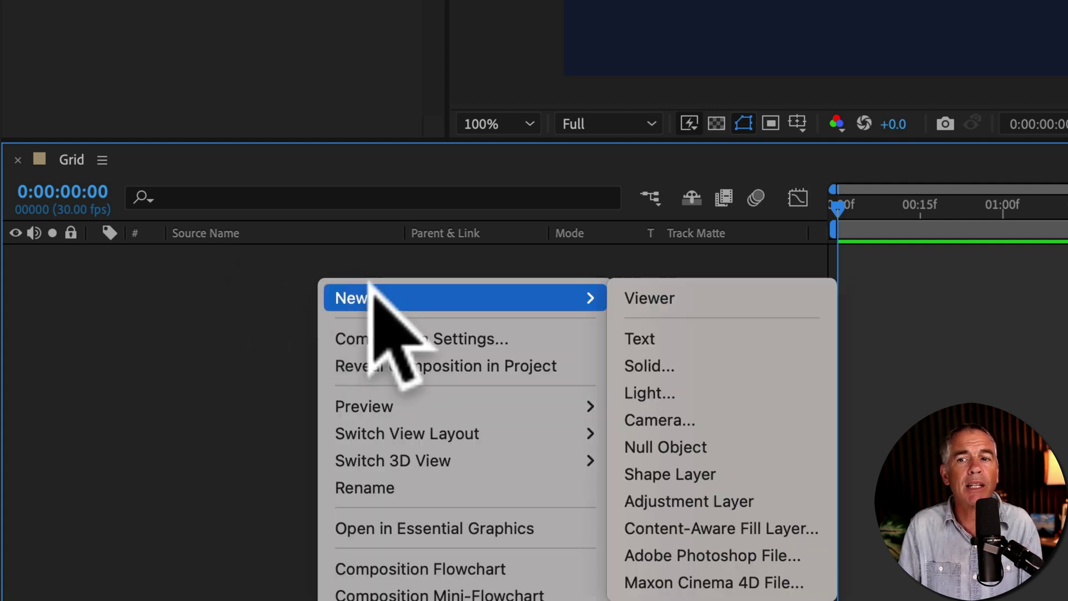
left_click(112, 317)
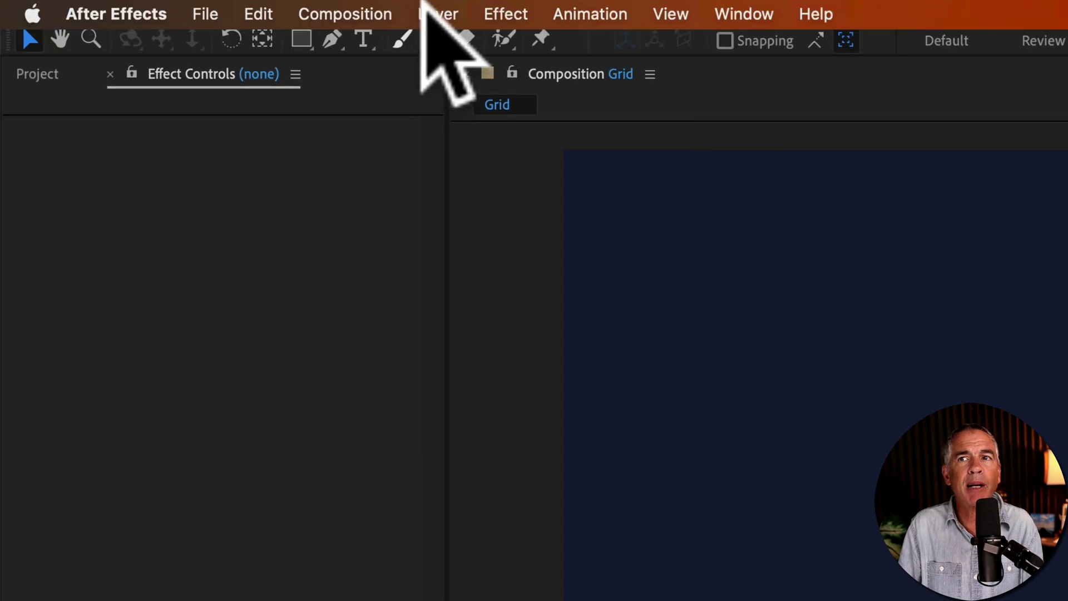
left_click(431, 12)
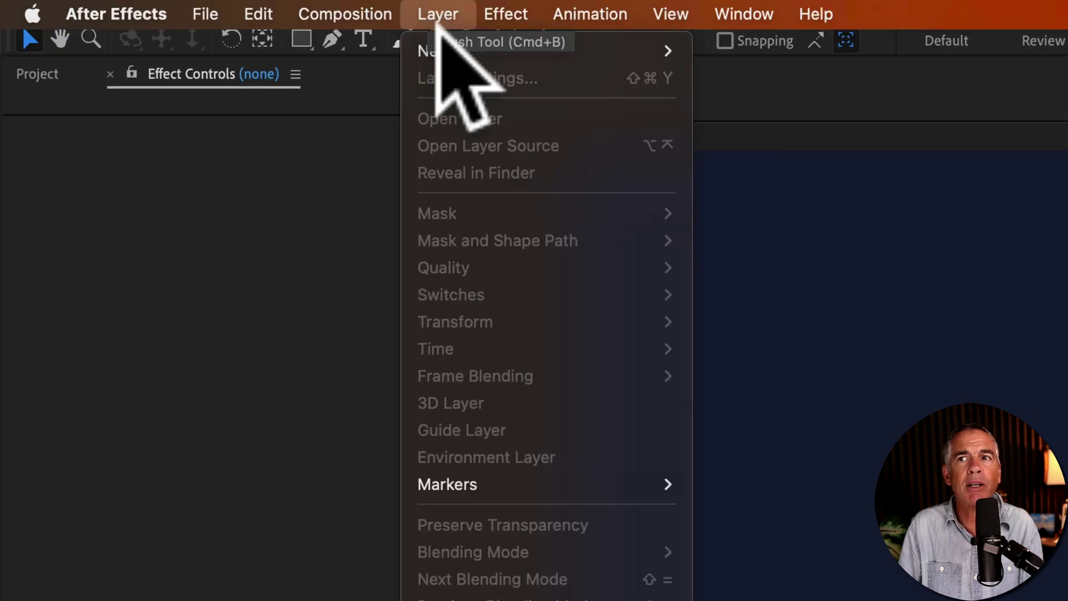
mouse_move(489, 51)
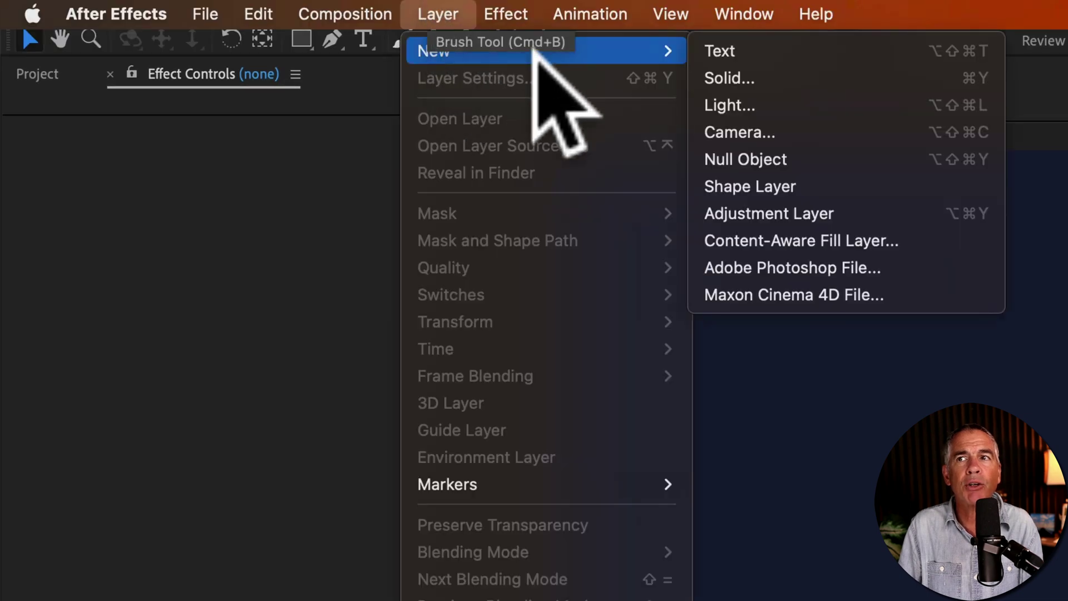
left_click(746, 88)
type("Grid Solid")
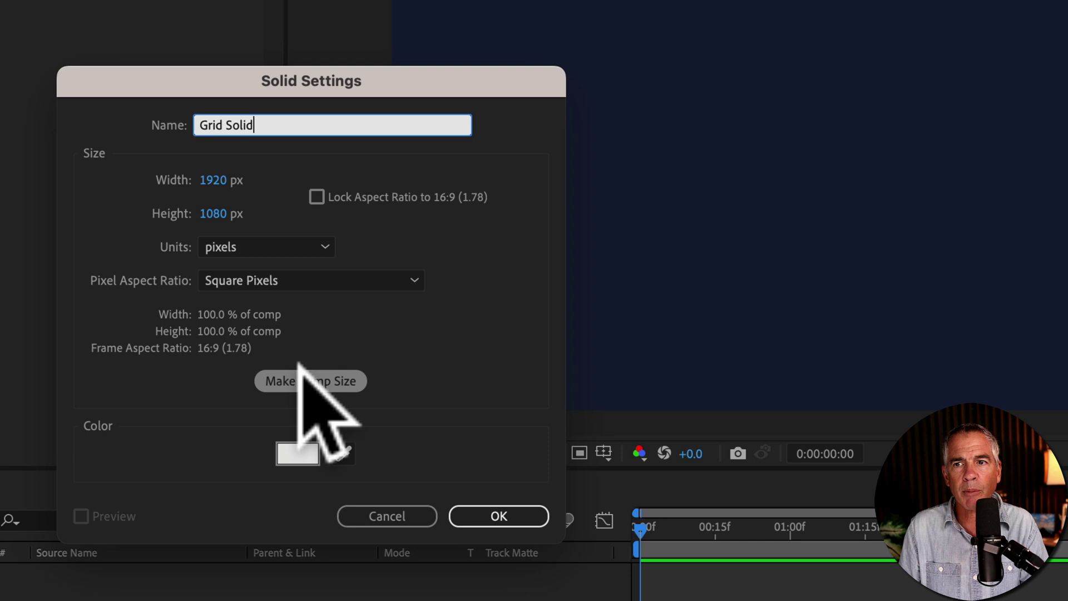
left_click(303, 380)
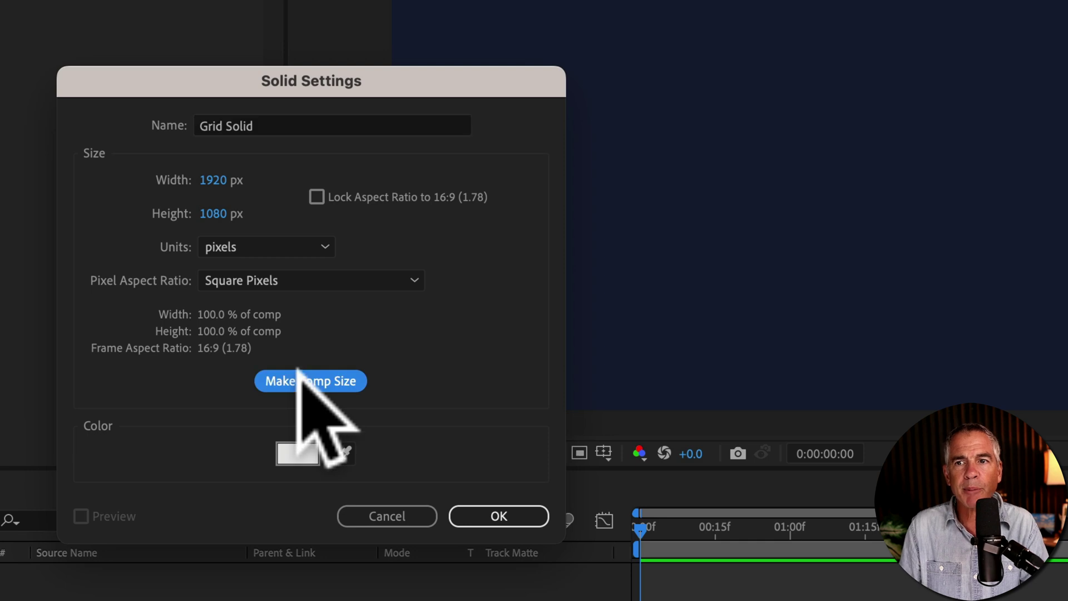
left_click(296, 453)
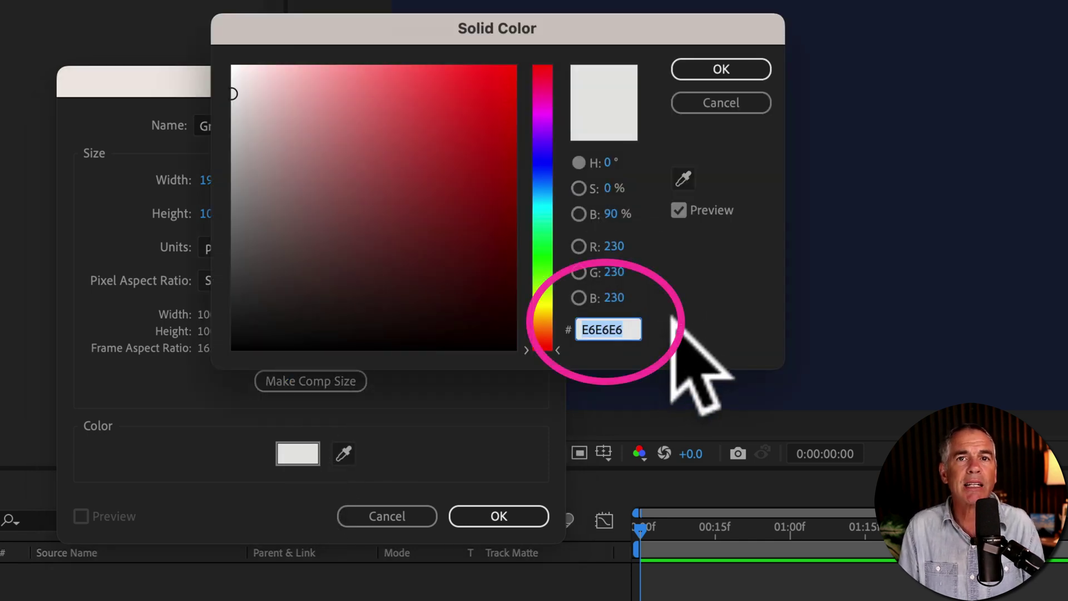
left_click(708, 68)
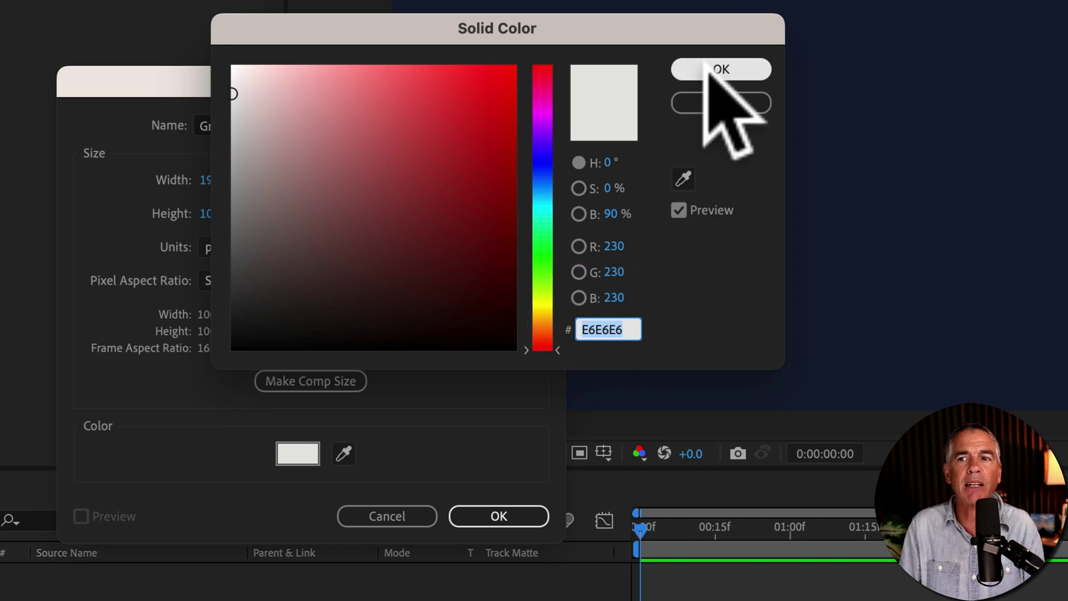
left_click(503, 517)
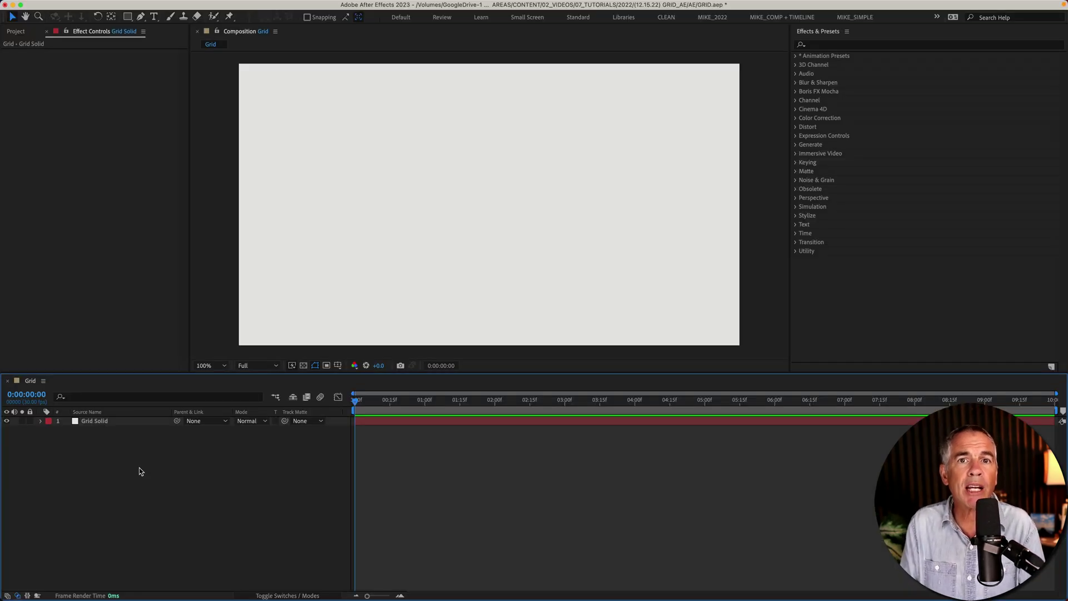
Search Effects & Presets for 'grid' and apply the Grid effect to Grid Solid
left_click(1051, 262)
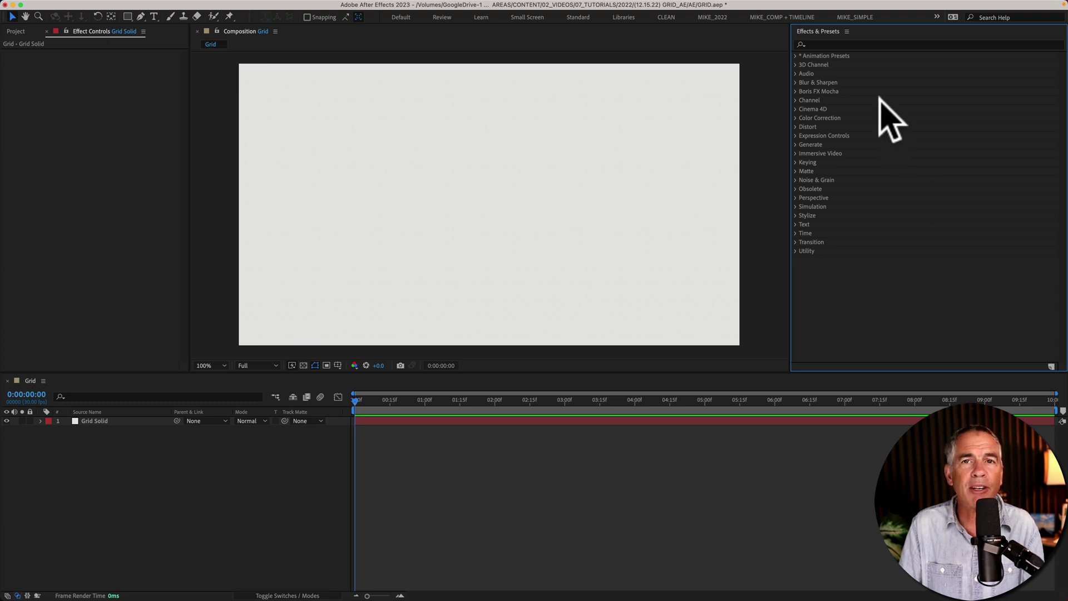
left_click(313, 7)
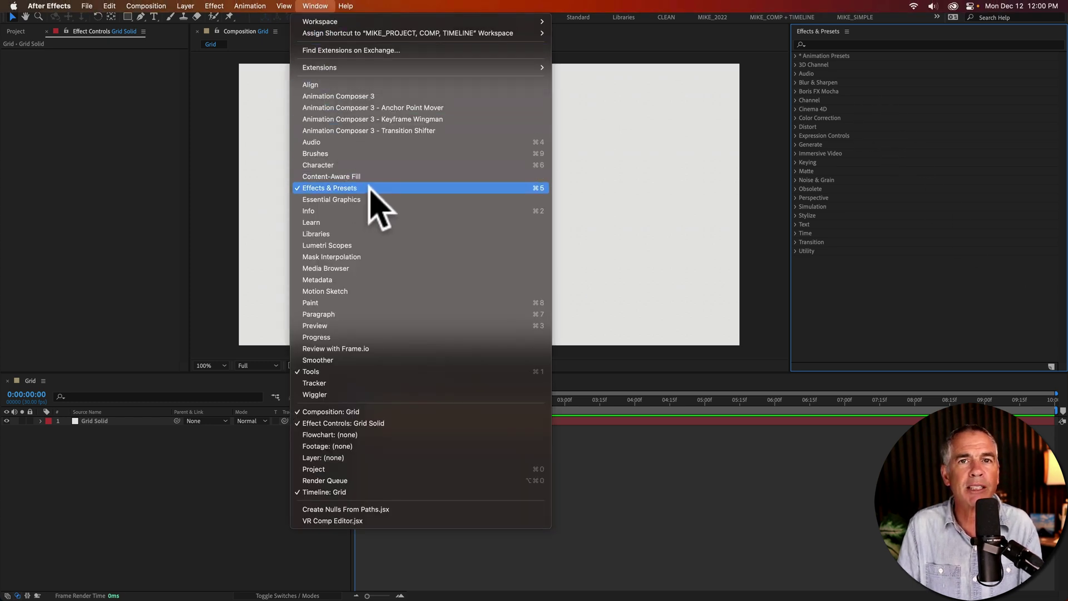
left_click(370, 188)
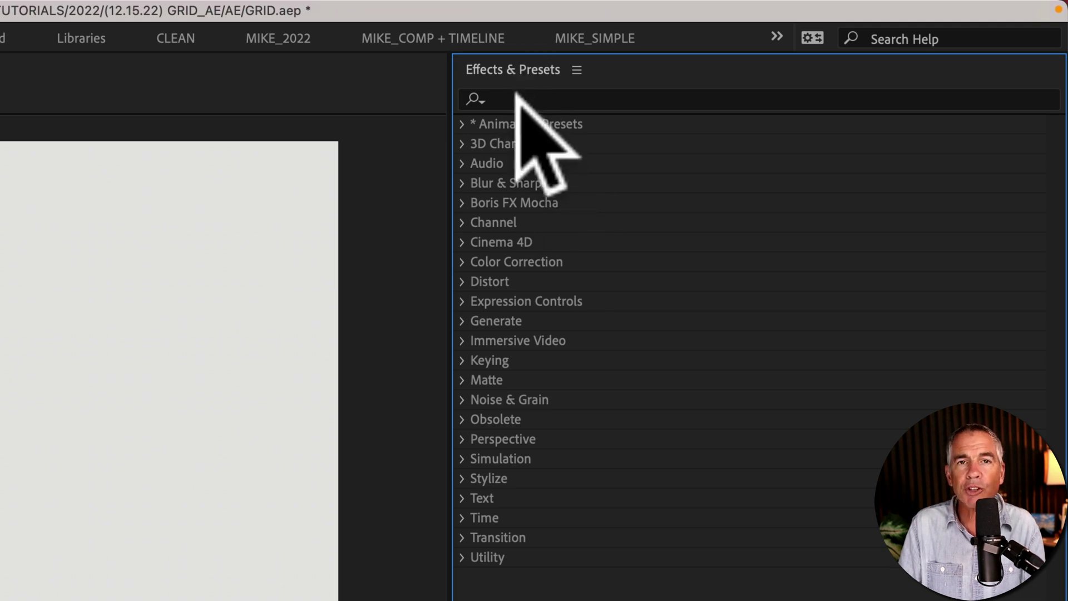
left_click(822, 45)
type("grid")
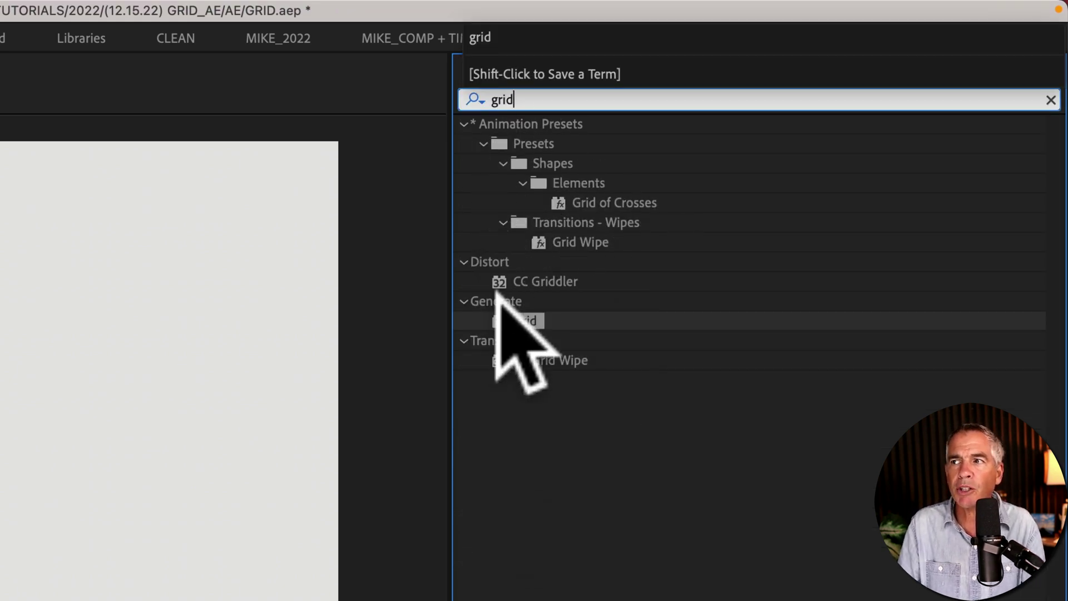
left_click_drag(535, 313, 448, 183)
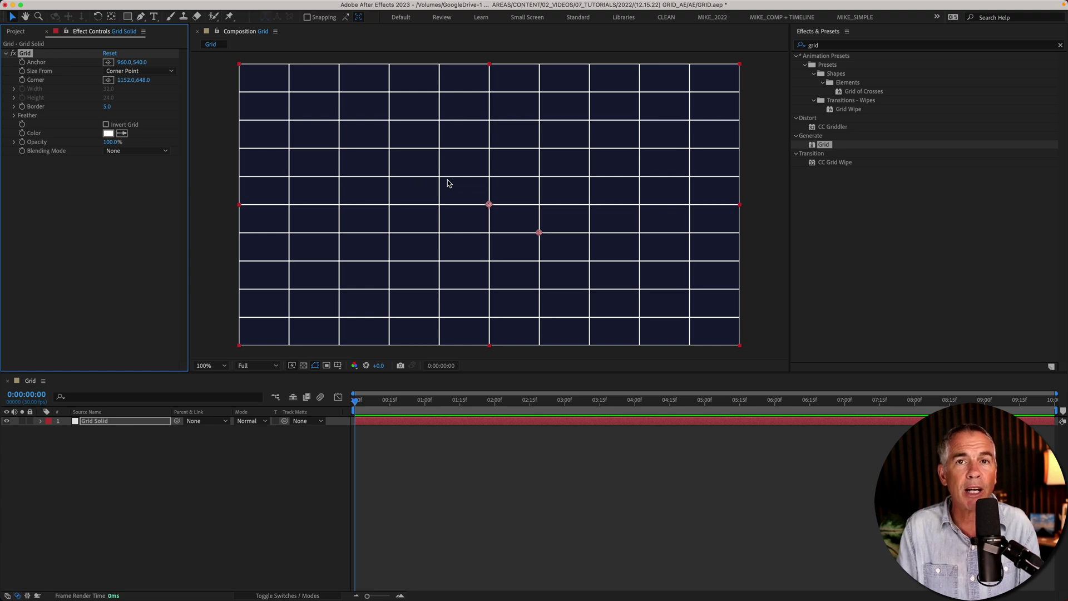
Check the Grid composition settings and toggle transparency to confirm the navy is the comp background
left_click(272, 468)
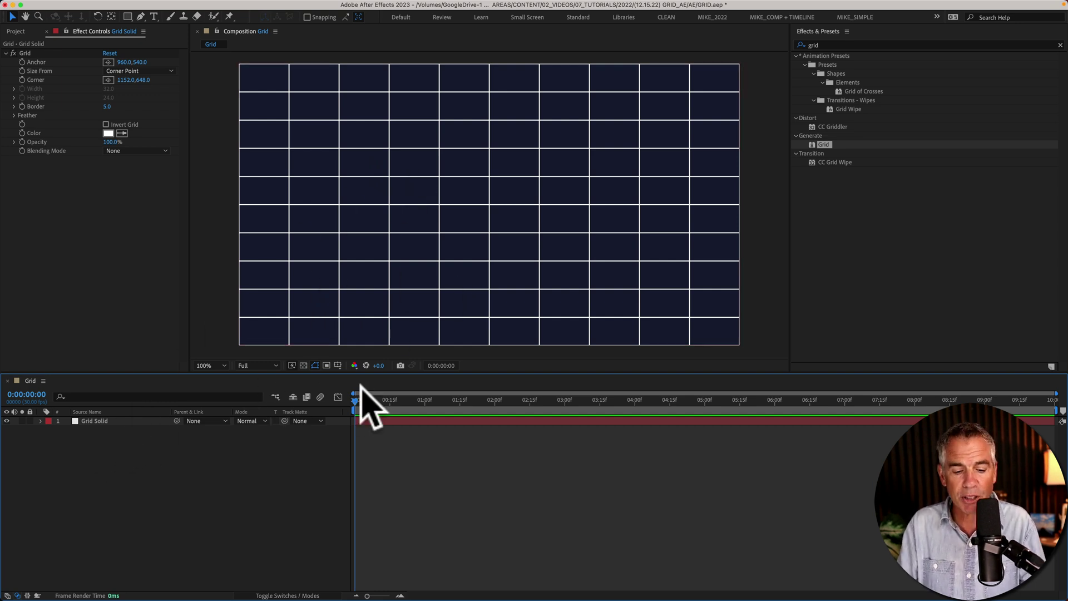
key("super+k")
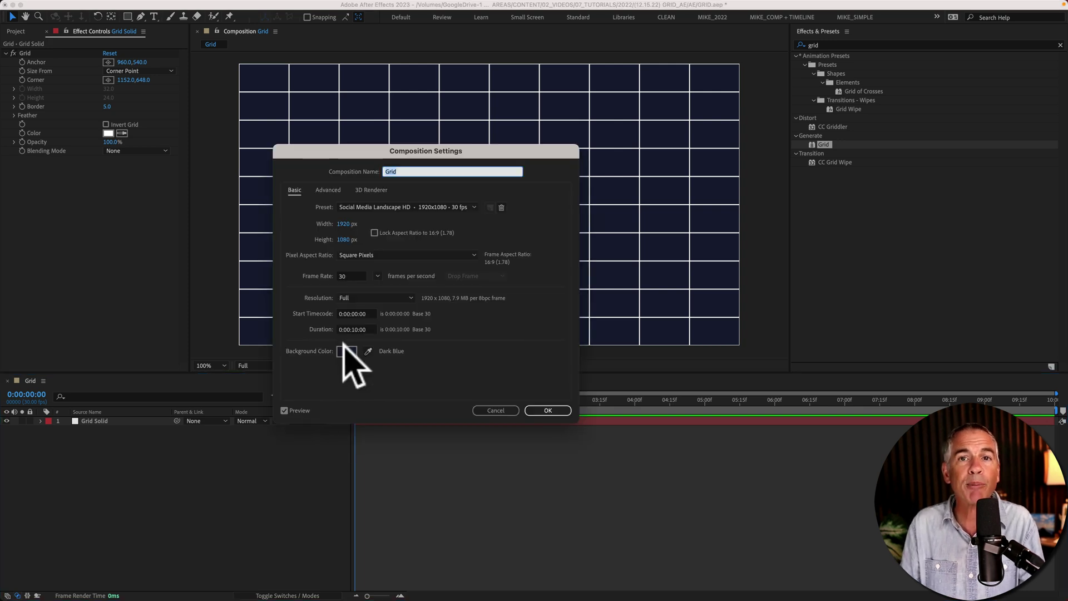
left_click(492, 410)
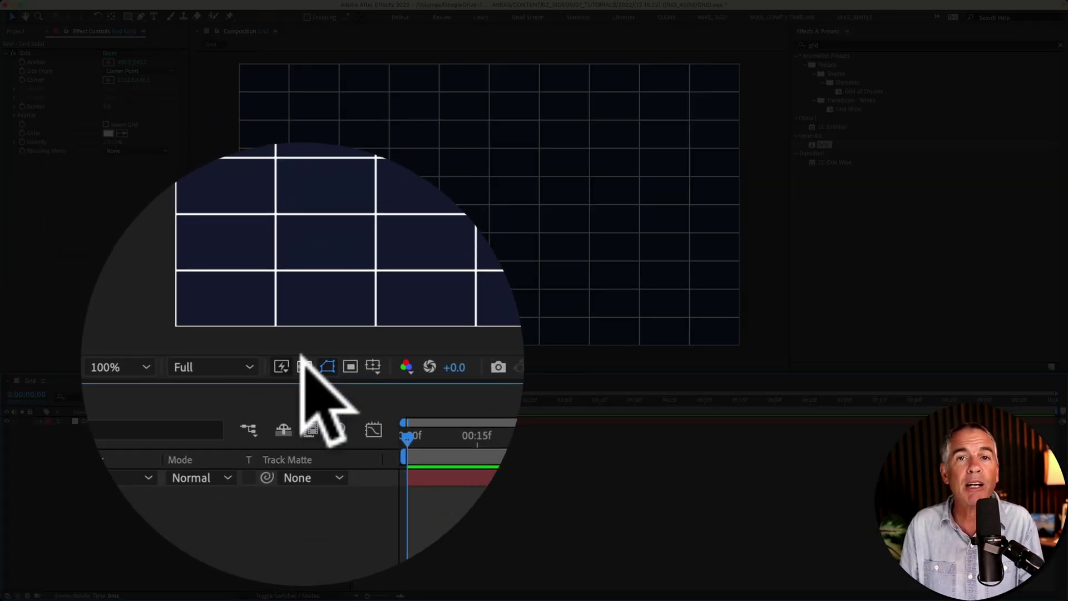
left_click(305, 367)
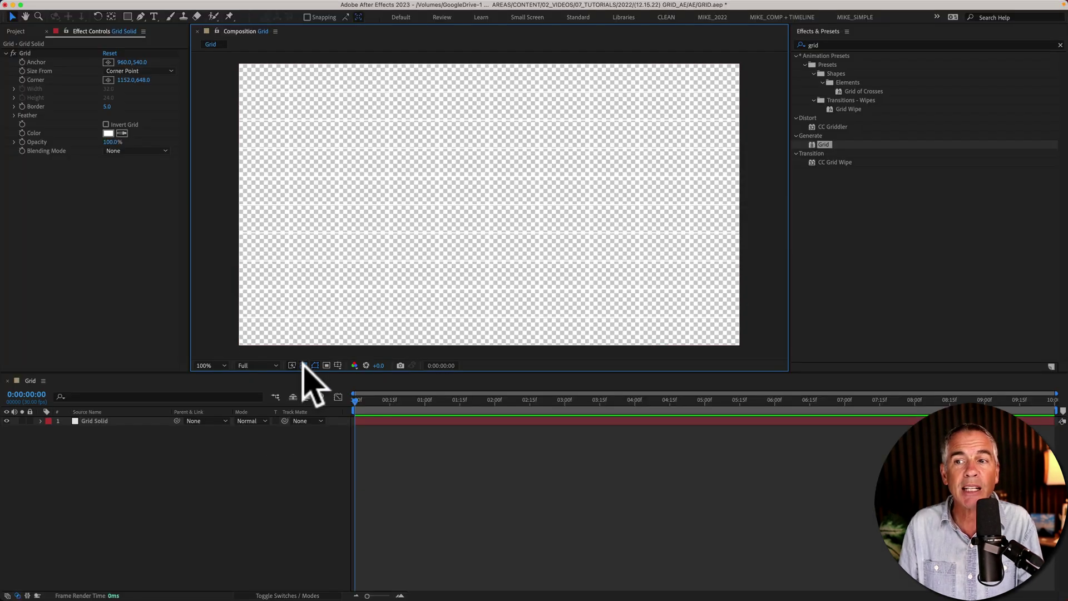
left_click(304, 366)
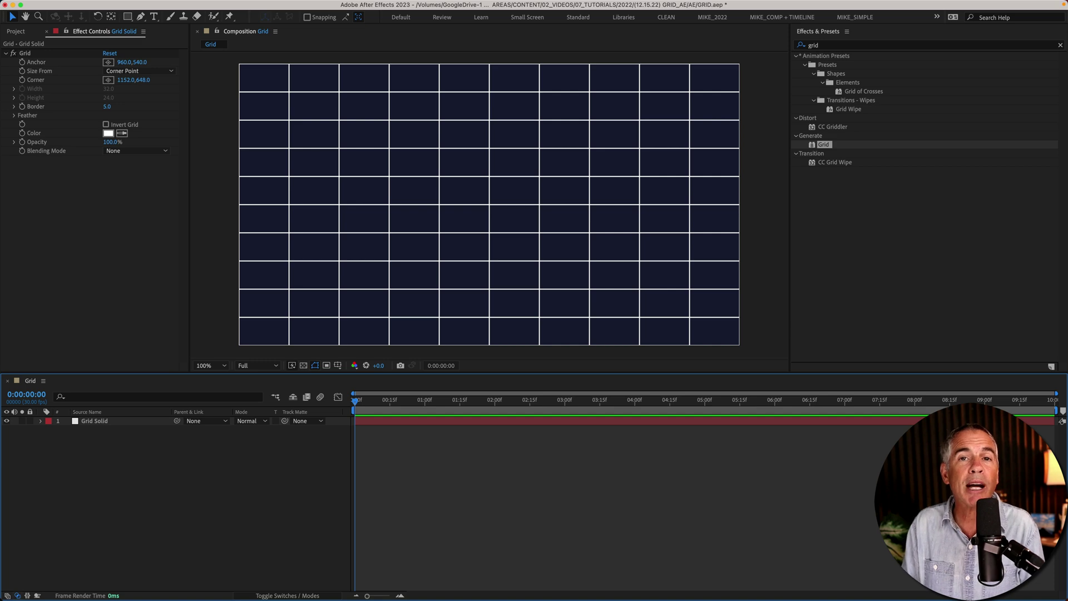
Size the grid by Width & Height Sliders: width 42, height 38, border 3
left_click(105, 421)
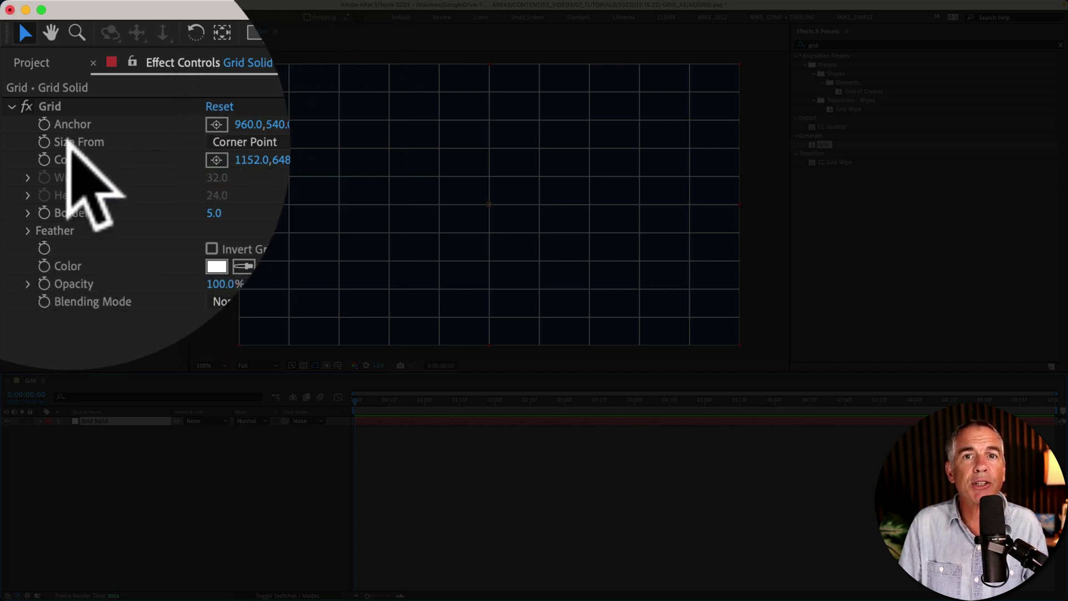
left_click(222, 143)
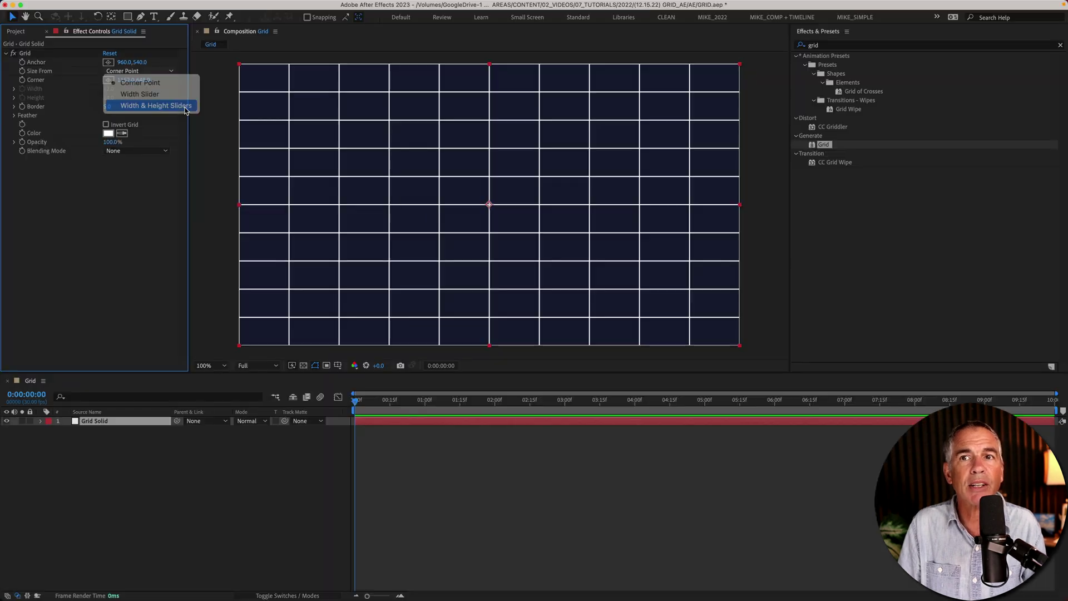
left_click(167, 105)
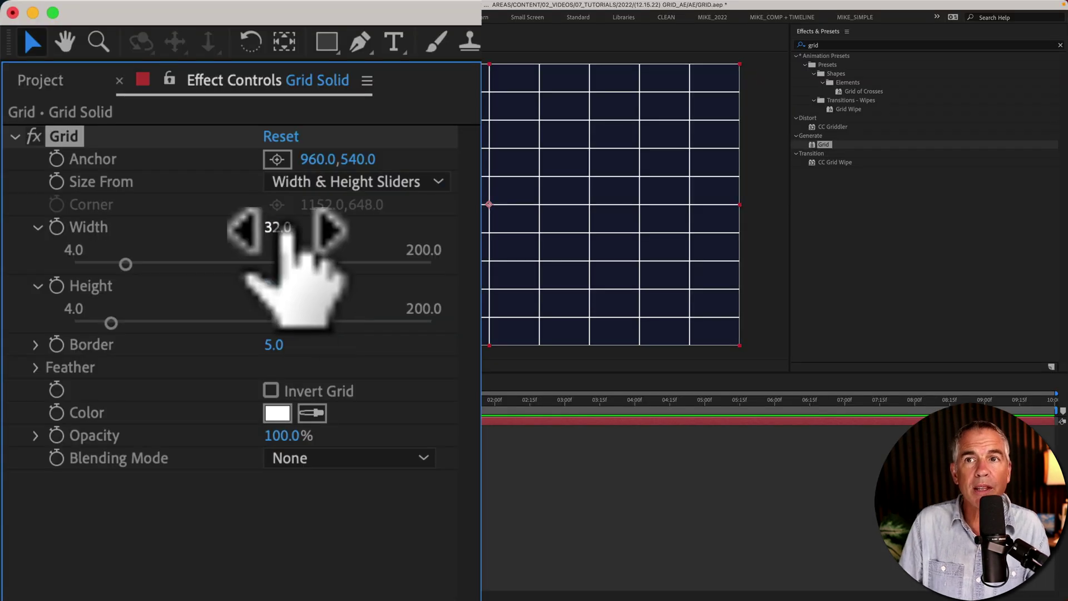
left_click(282, 228)
type("4")
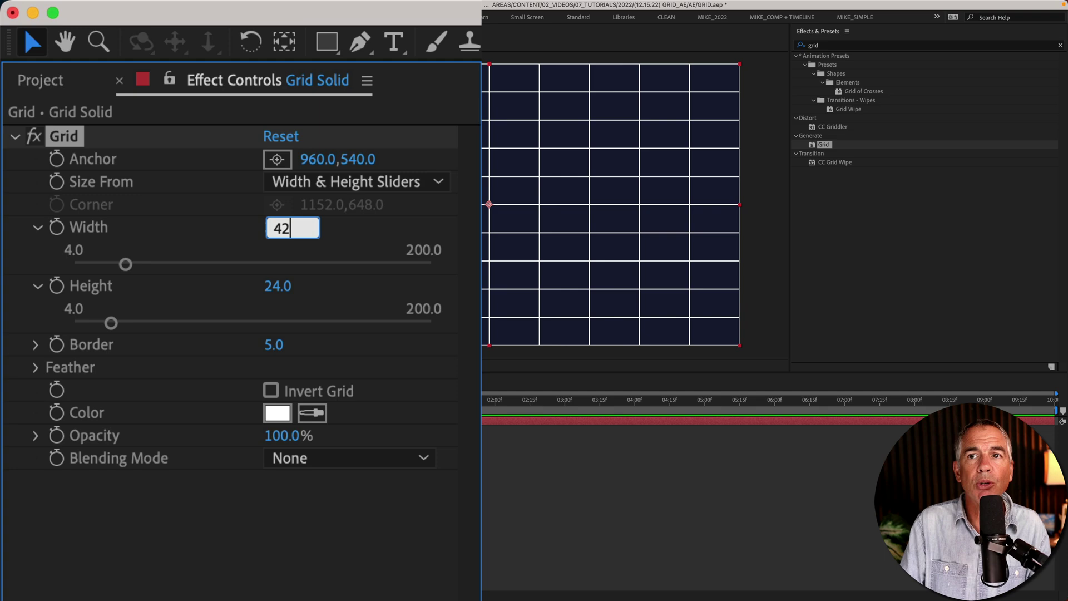
type("2")
key("Return")
left_click(277, 286)
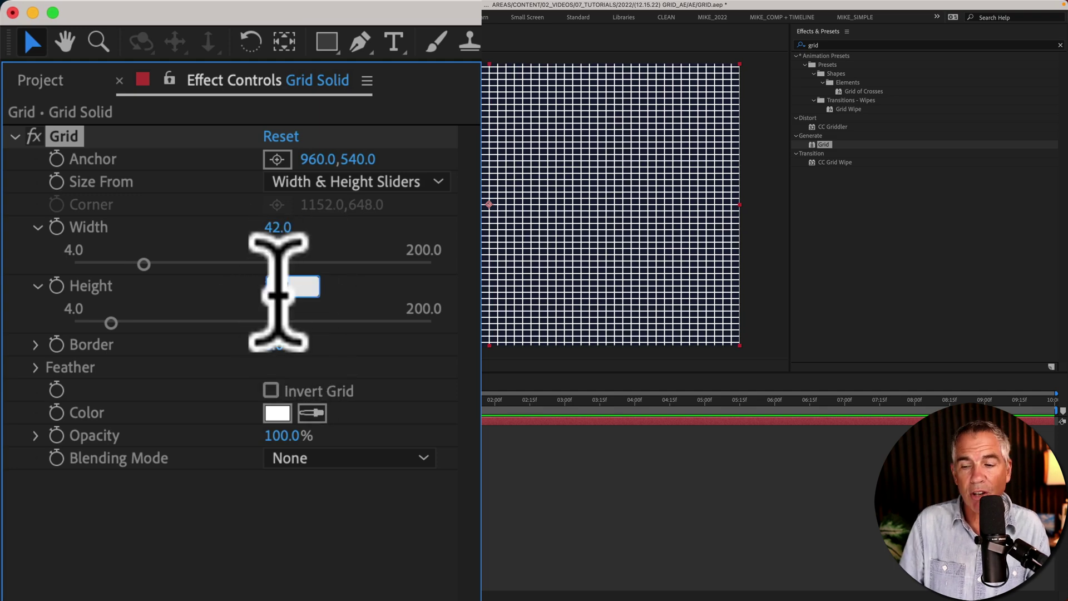
key("Return")
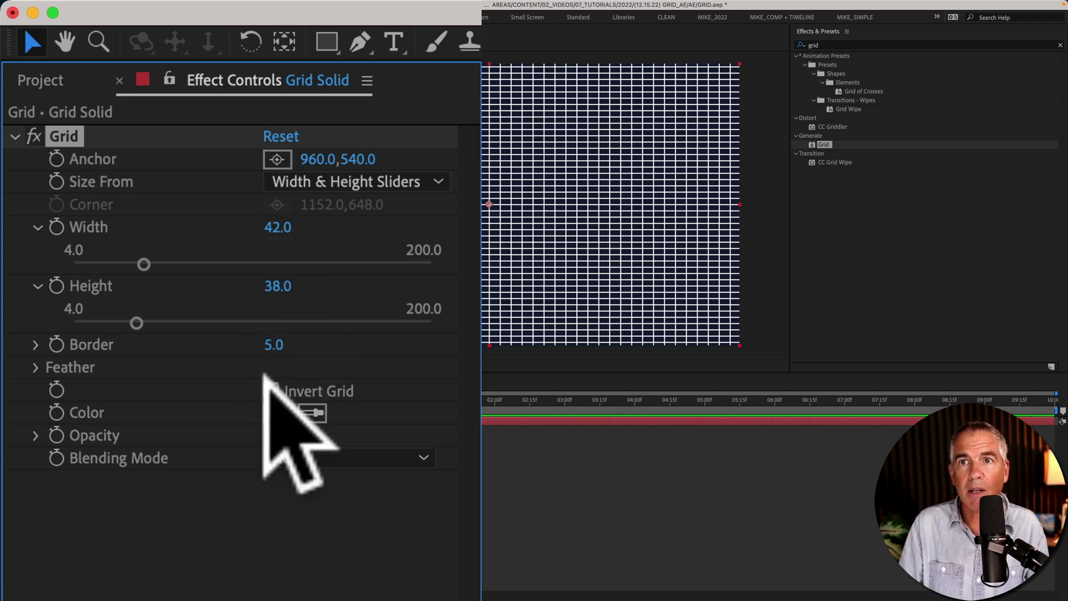
left_click(270, 340)
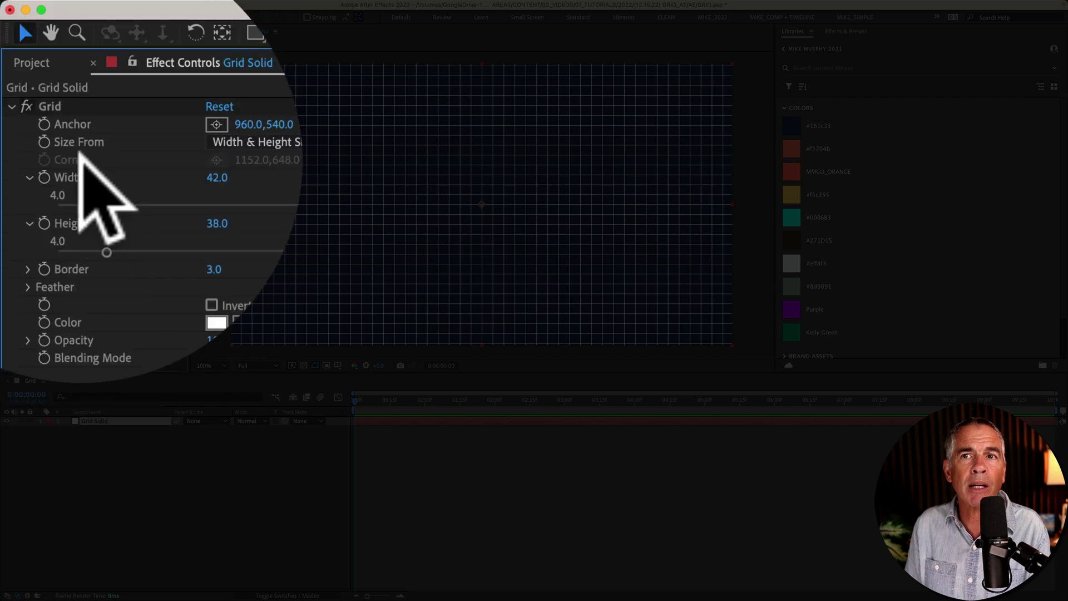
left_click(50, 106)
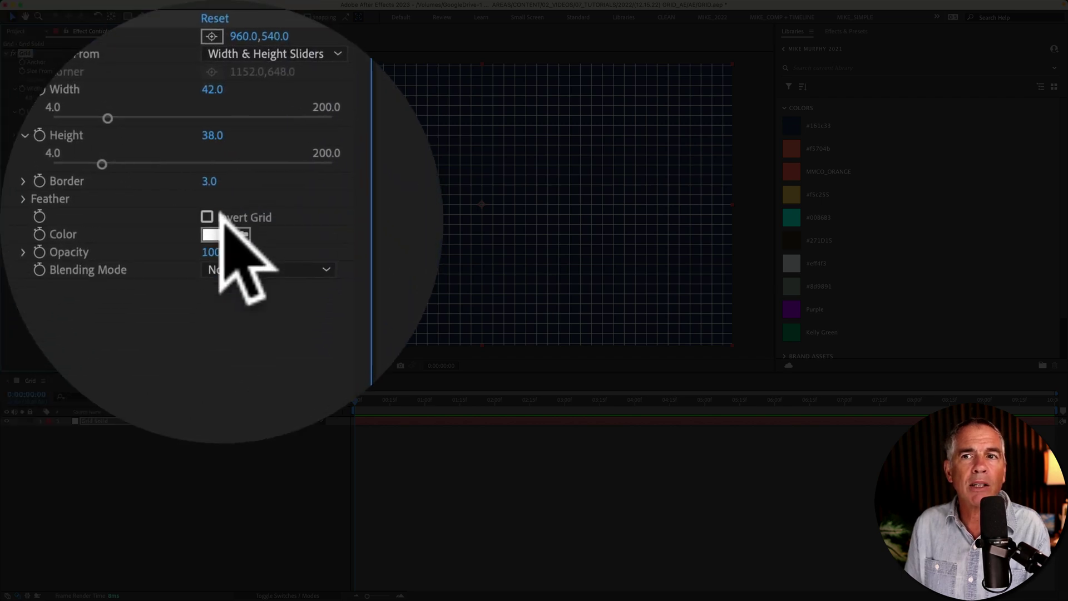
left_click(108, 161)
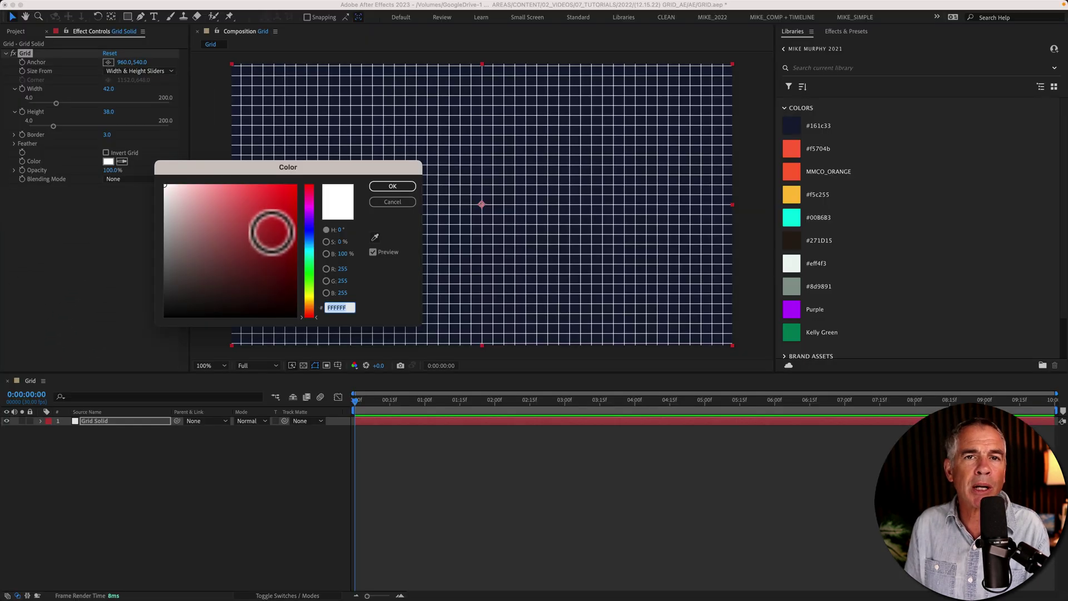
left_click(376, 236)
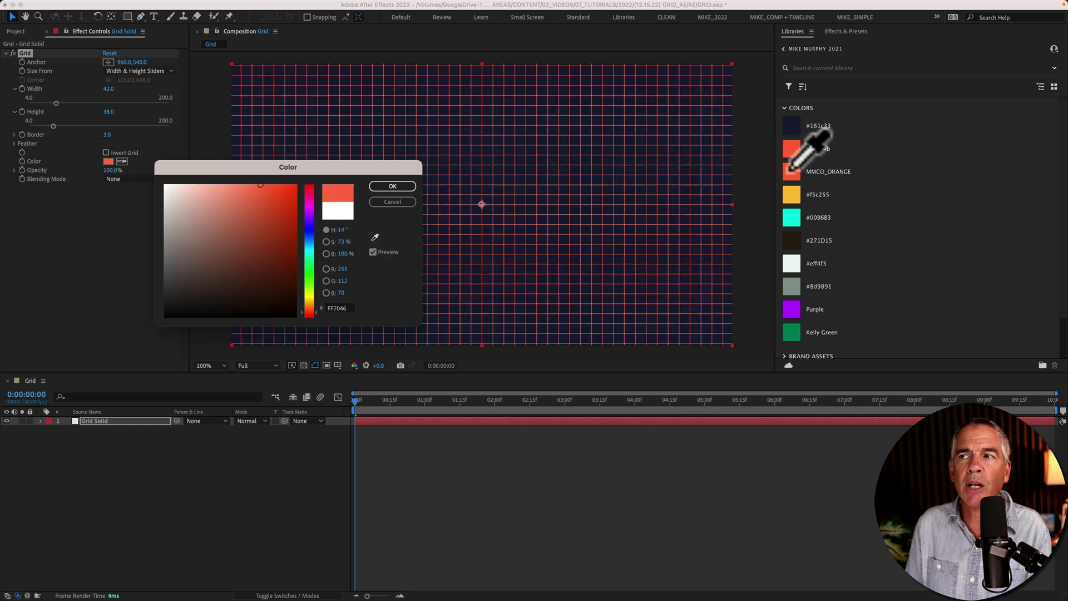
left_click(791, 148)
left_click(402, 202)
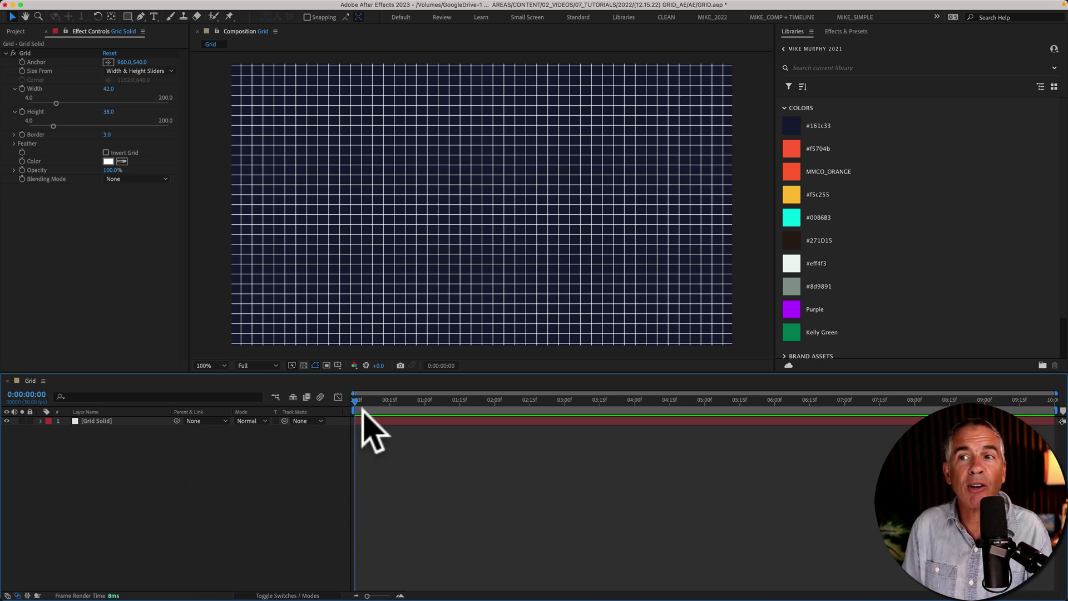
Add a comp-sized solid named BG and move it beneath Grid Solid
left_click(114, 423)
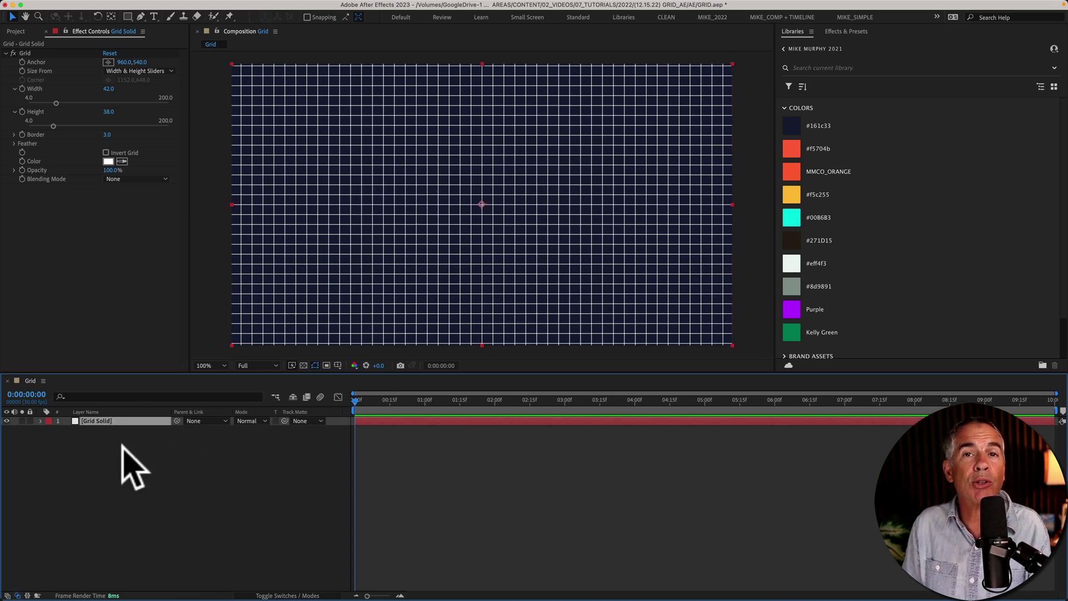
left_click(97, 441)
right_click(97, 439)
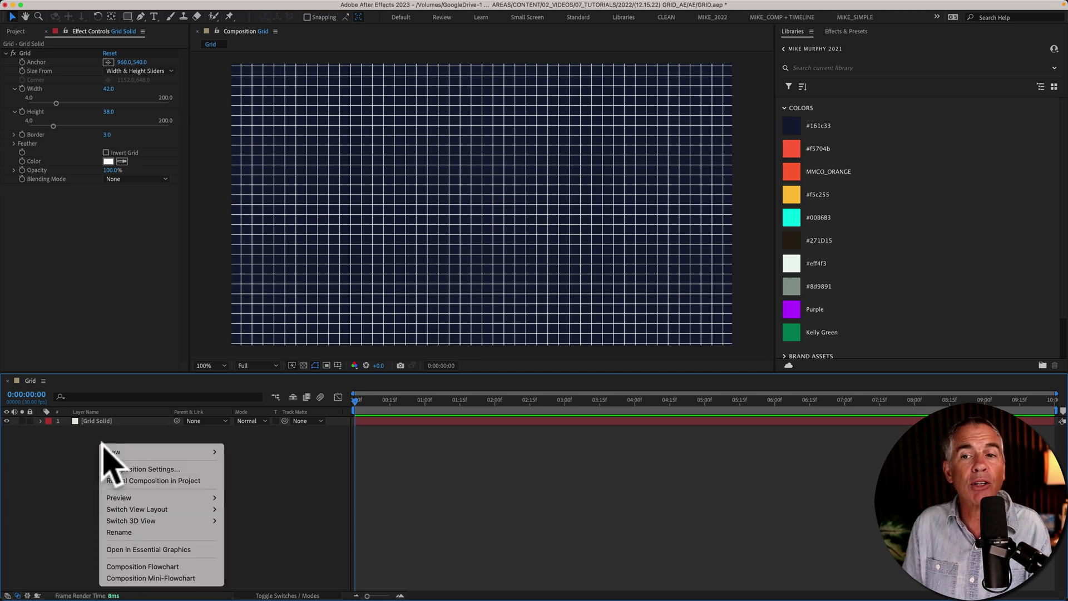
mouse_move(111, 451)
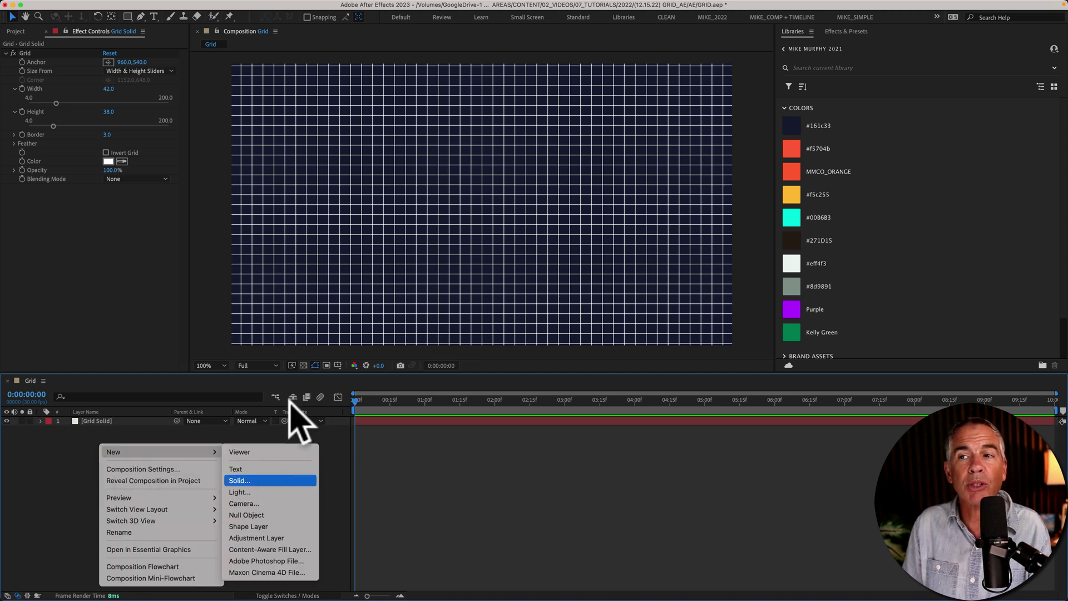
left_click(204, 332)
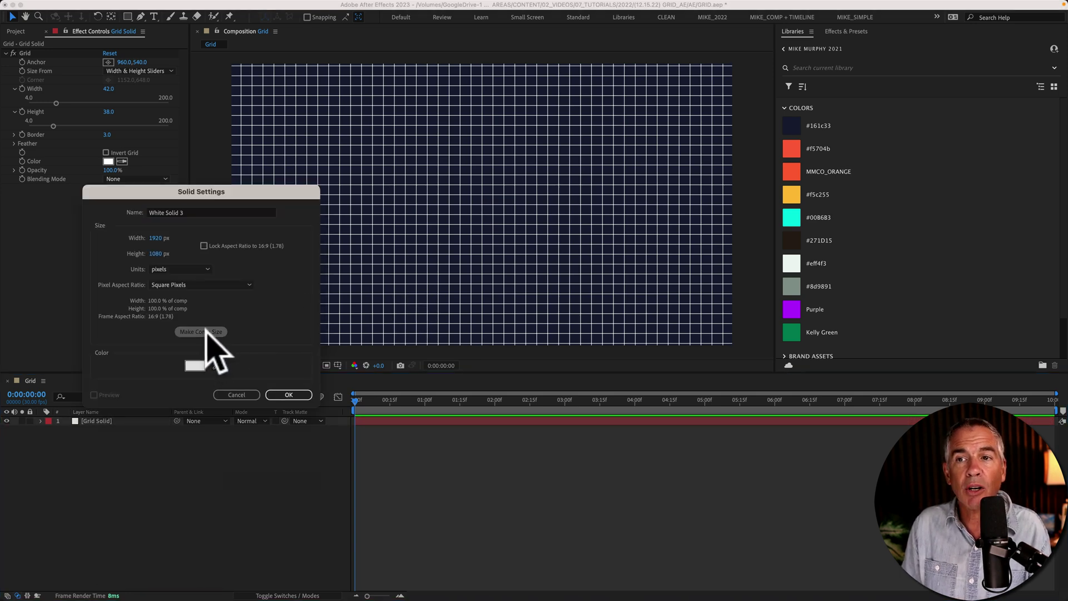
left_click(190, 213)
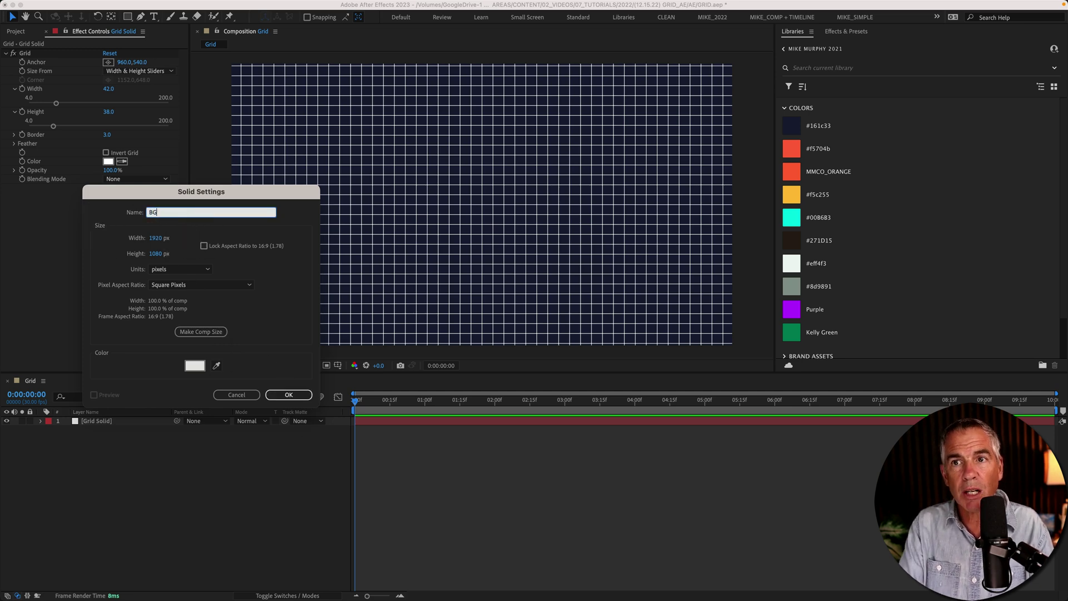
key("Return")
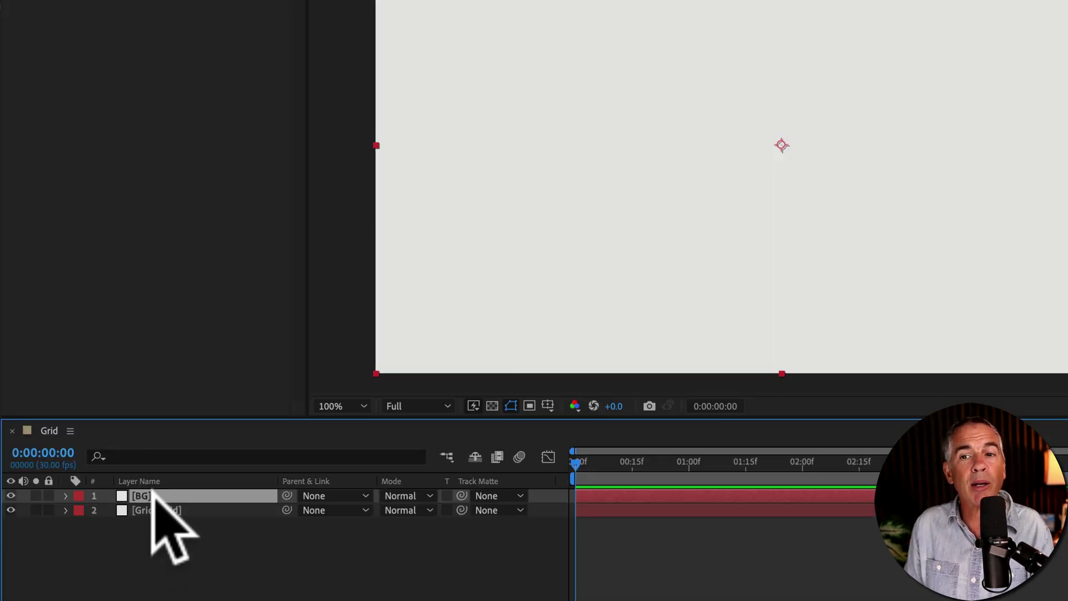
left_click_drag(152, 489, 149, 520)
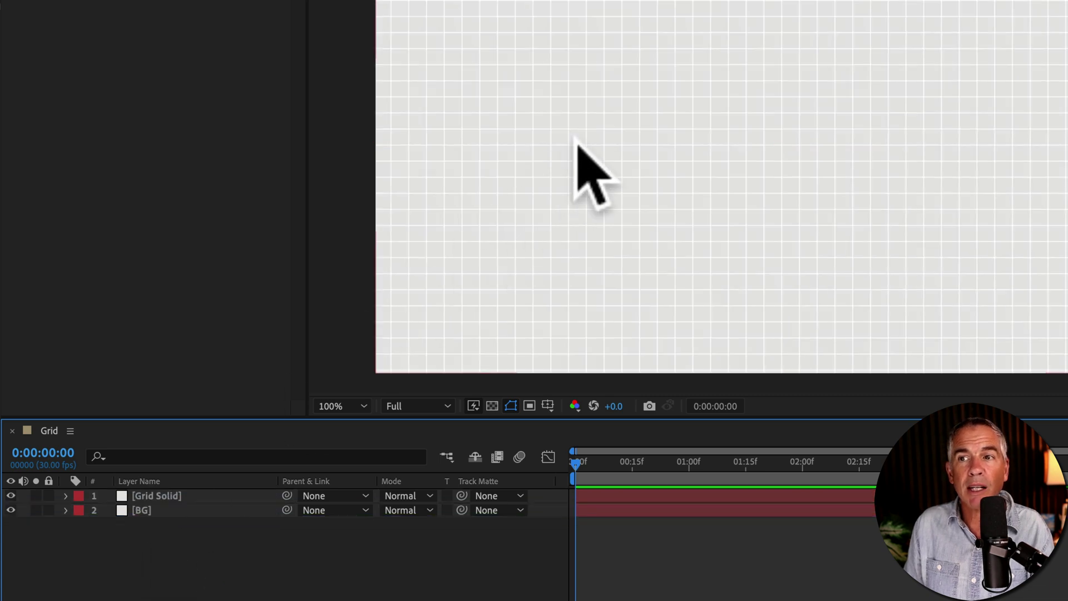
Change Grid Solid's Grid Color to gray B9B9B9
left_click(149, 493)
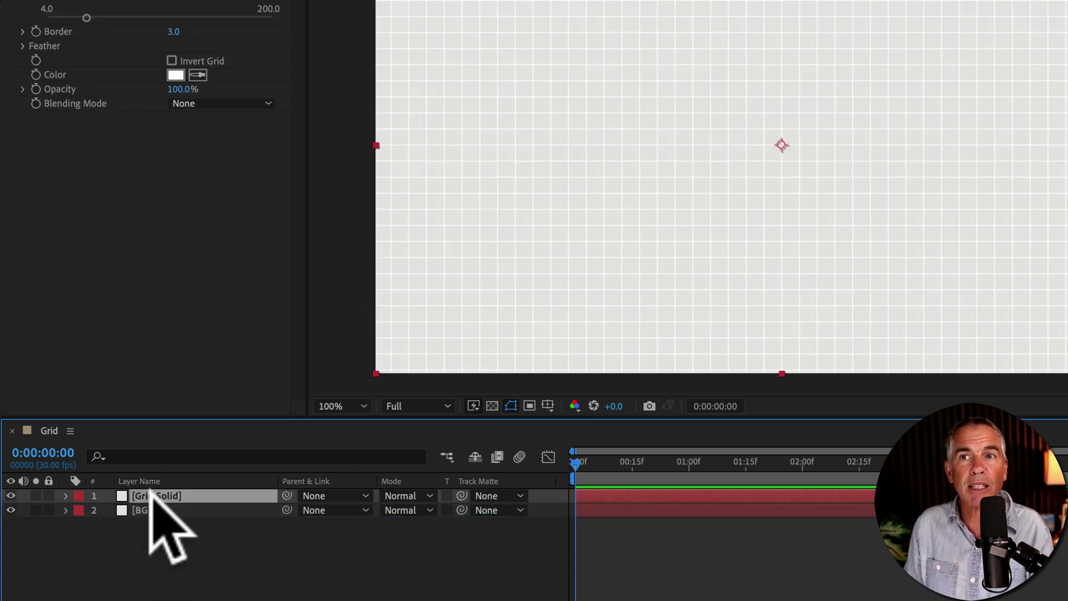
left_click(175, 74)
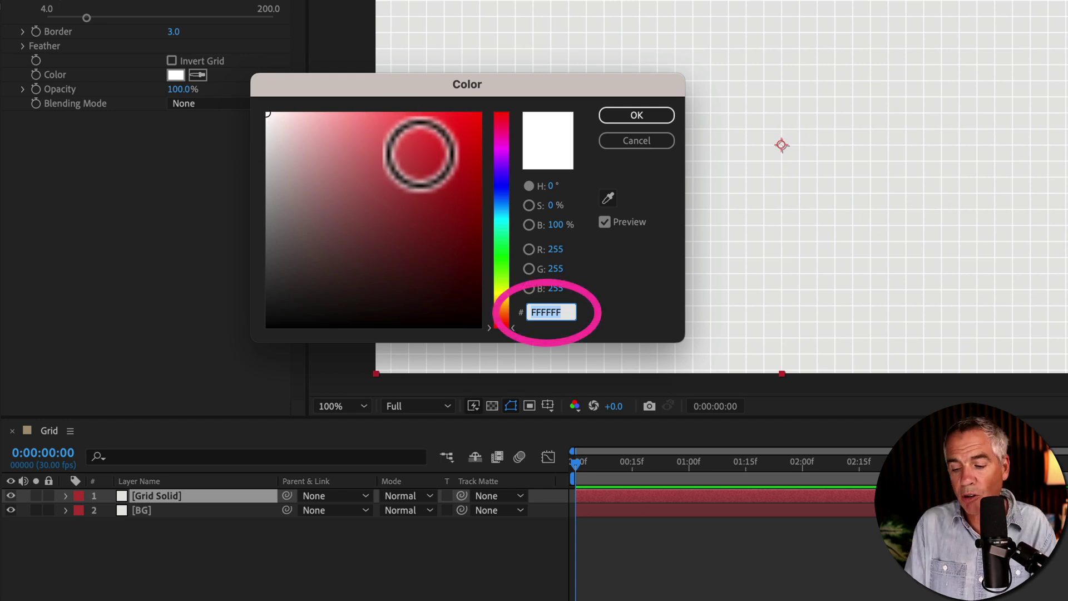
type("b9b9b9")
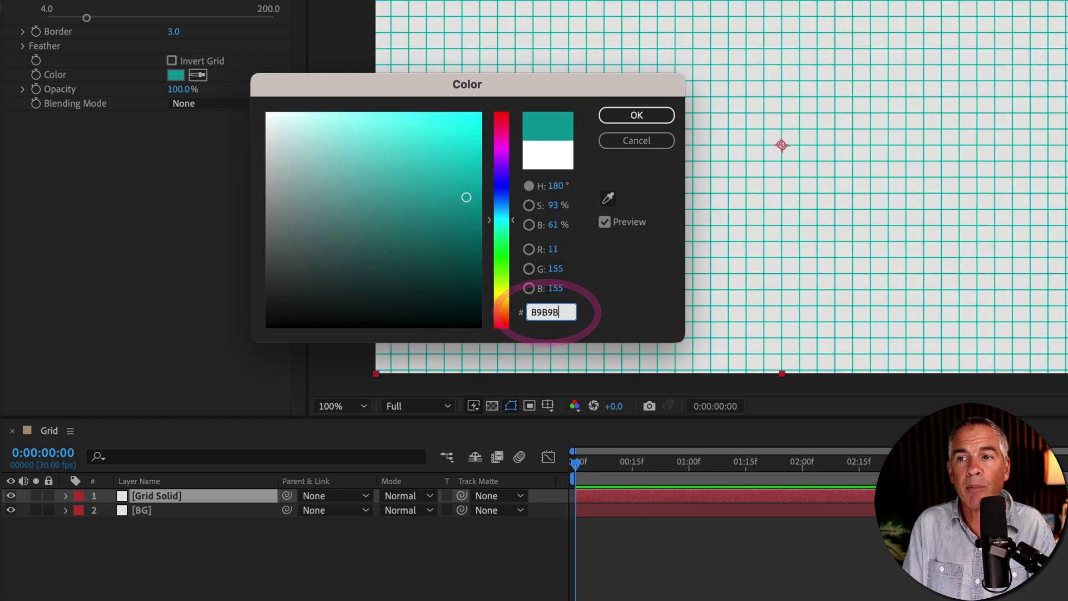
key("Tab")
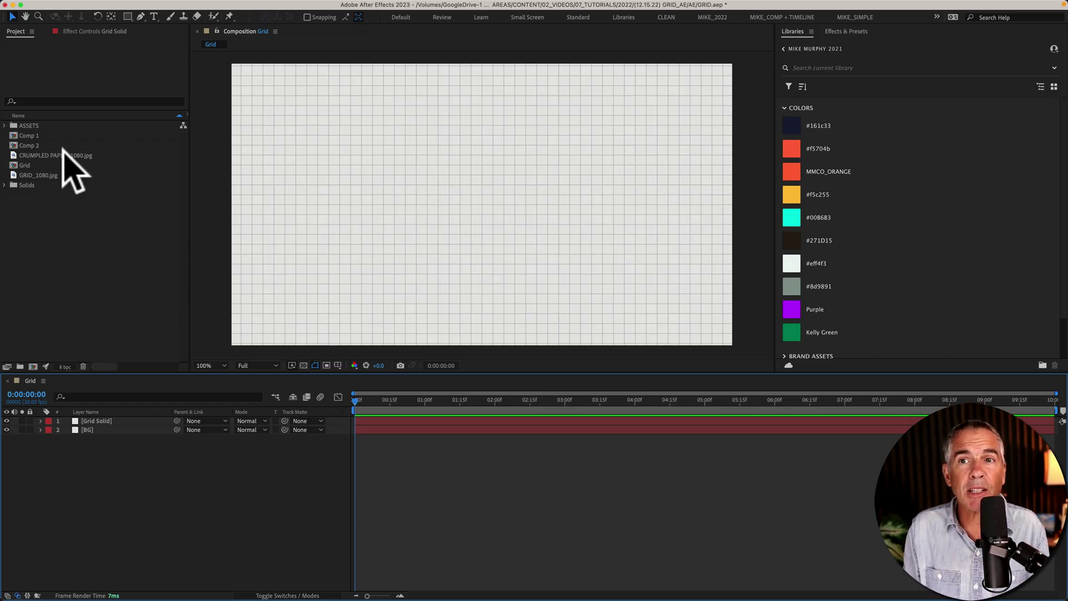
Place CRUMPLED PAPER_1080.jpg between Grid Solid and BG at about 42% opacity
left_click(61, 155)
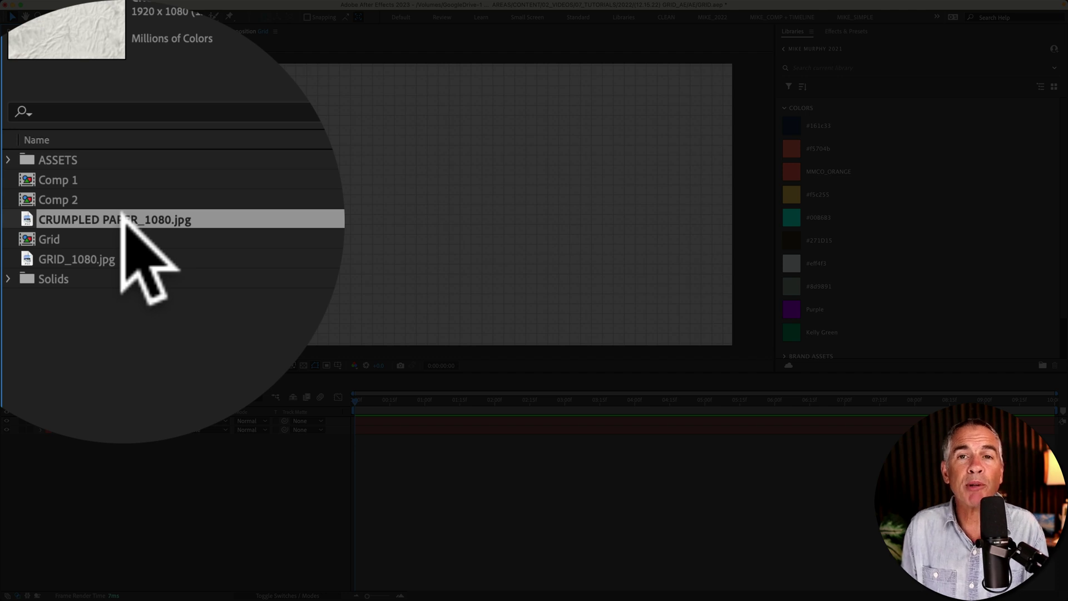
left_click_drag(61, 154, 199, 405)
left_click_drag(92, 406, 100, 426)
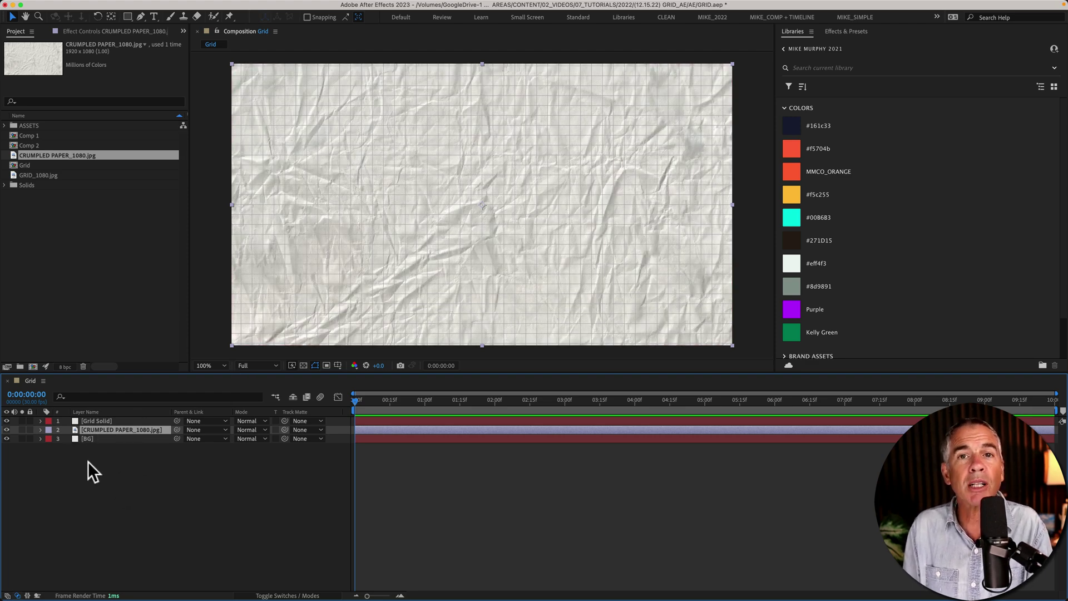
key("t")
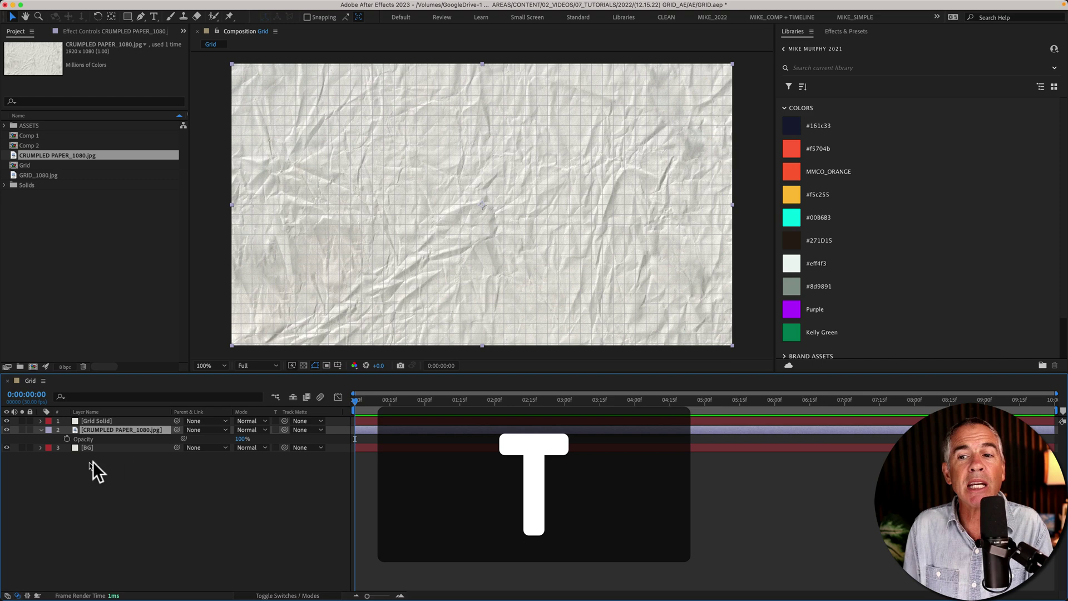
left_click(232, 439)
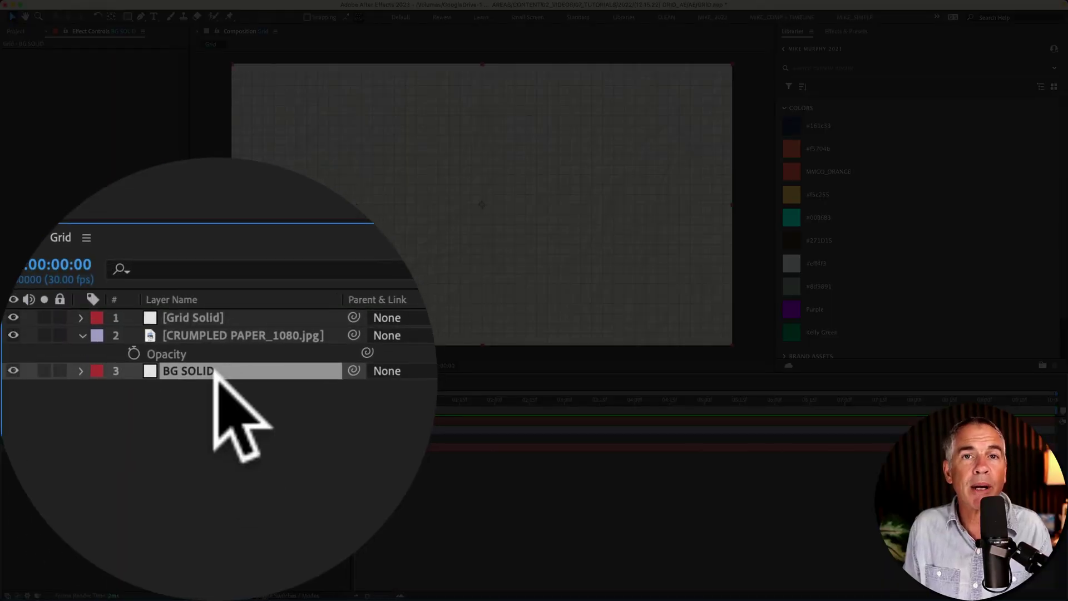
Open the background solid's Solid Settings and pick a new colour for it
mouse_move(222, 3)
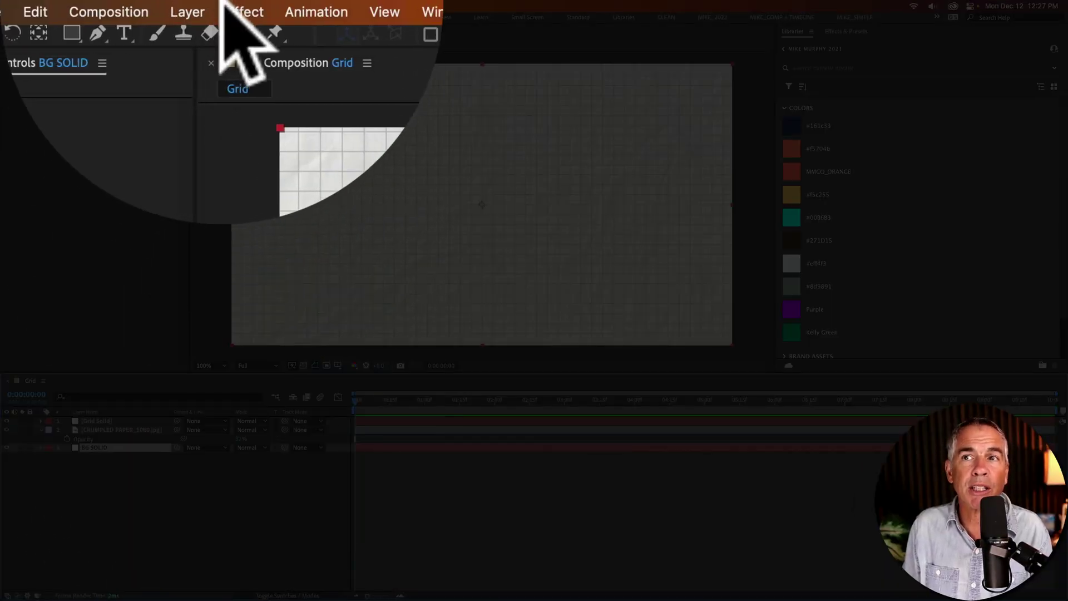
left_click(186, 5)
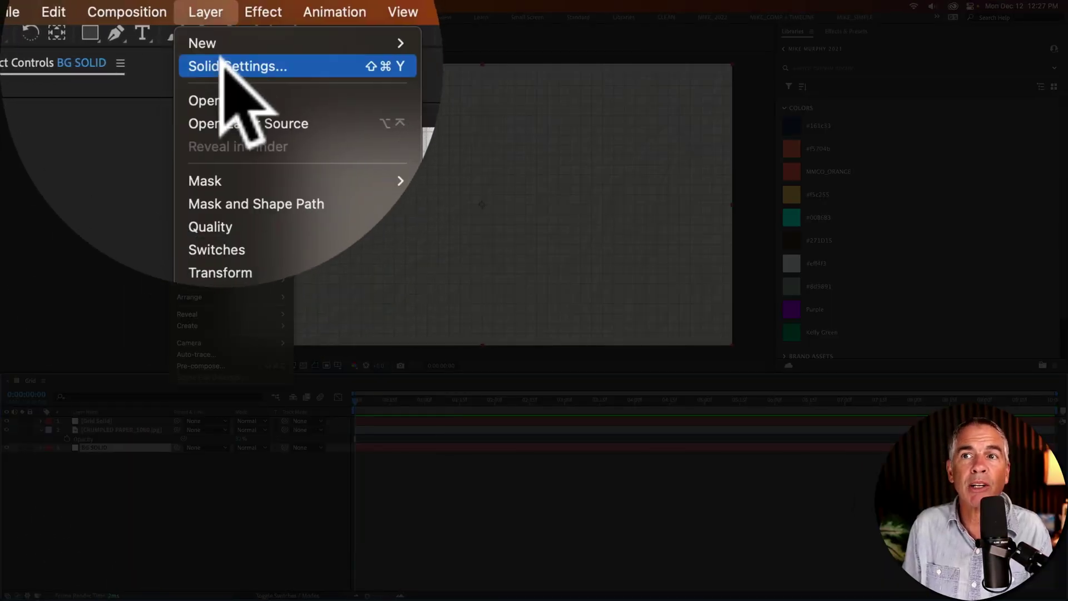
left_click(203, 30)
left_click(575, 378)
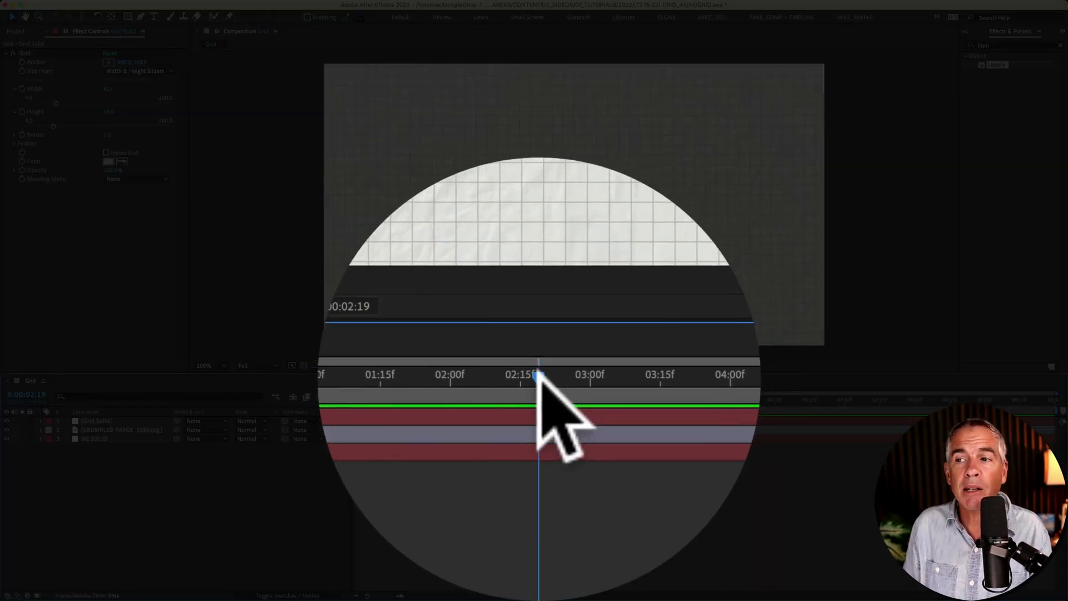
Set the Grid anchor near the comp centre at frame 0, then drag it to offset the lines and preview
key("Home")
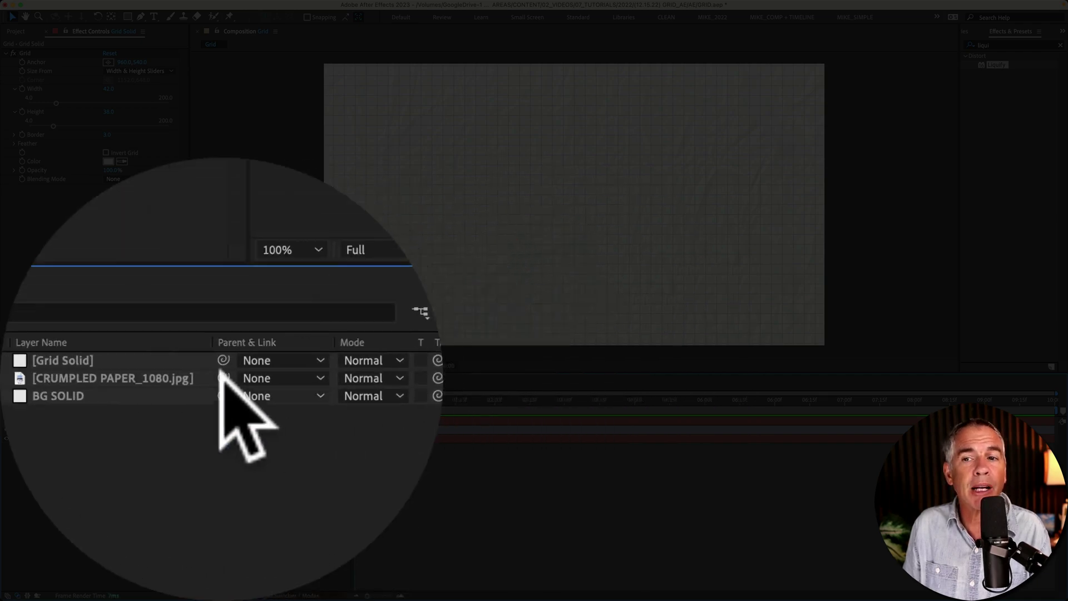
left_click(121, 423)
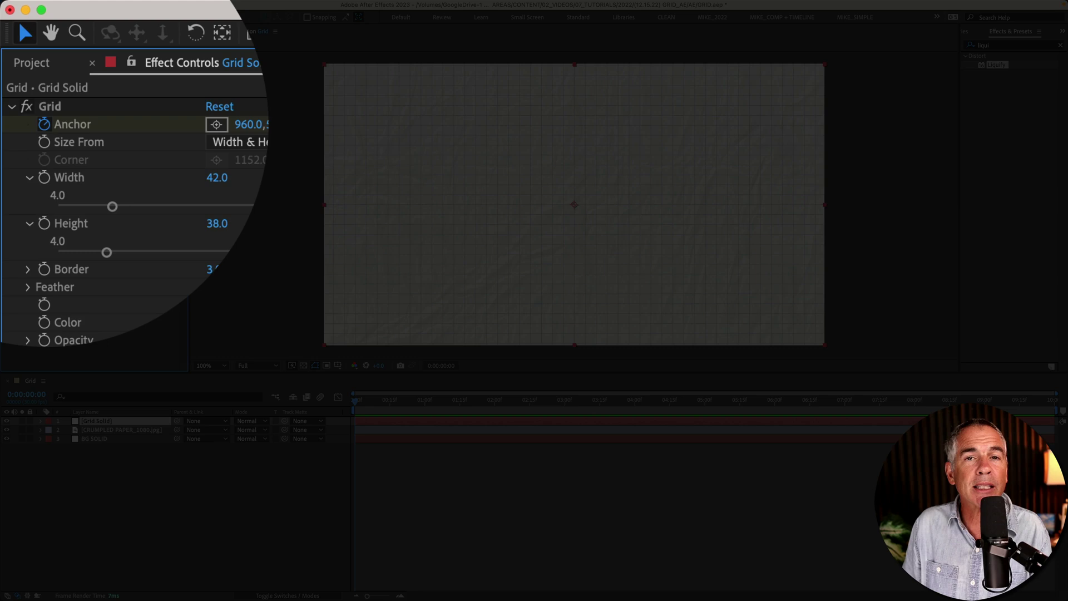
left_click(46, 126)
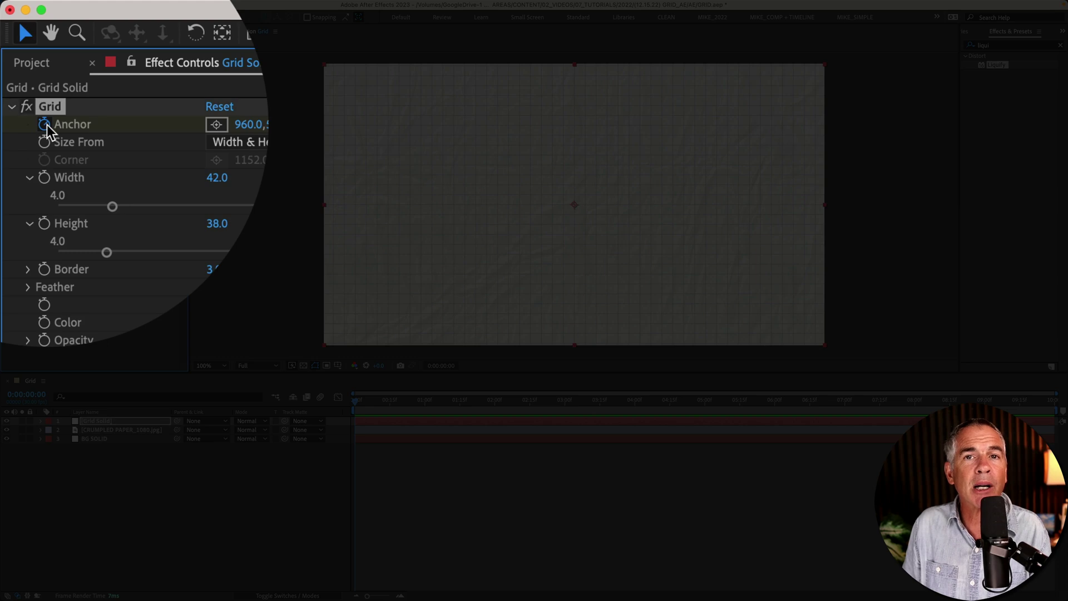
left_click(216, 124)
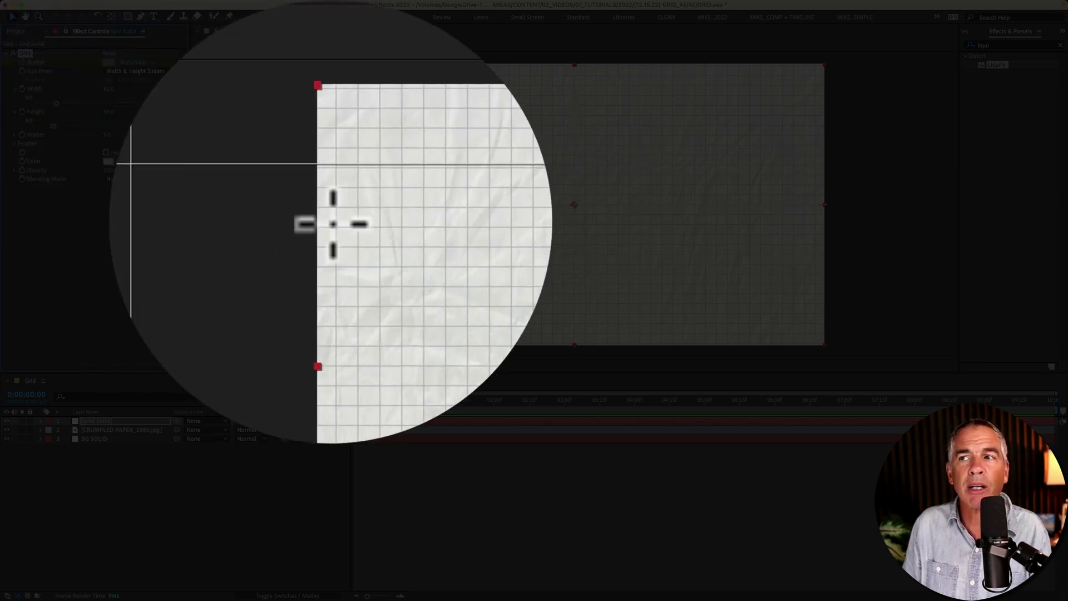
left_click(576, 225)
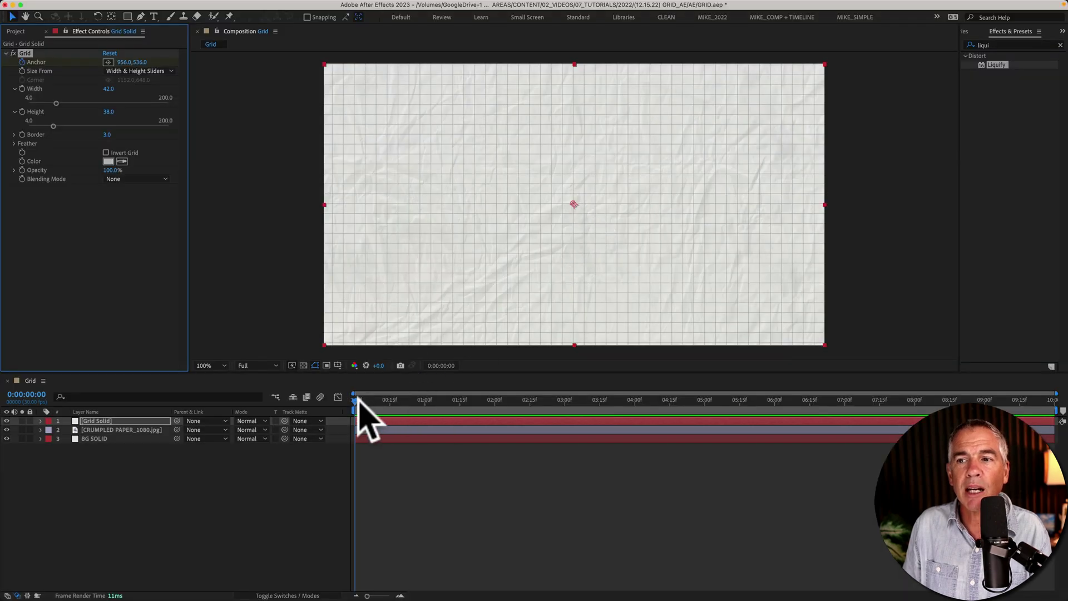
key("space")
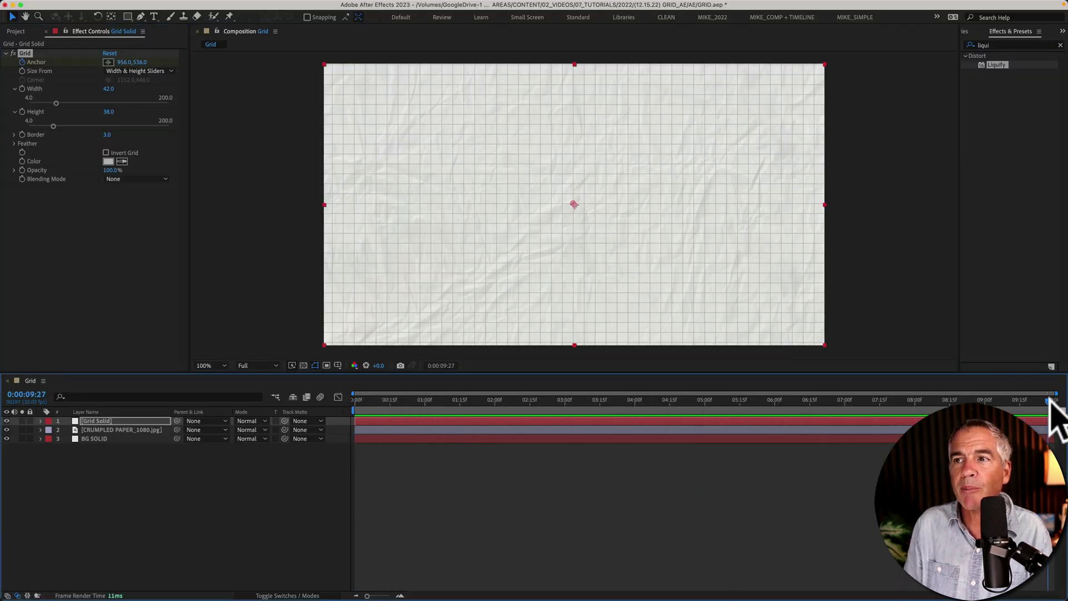
left_click_drag(573, 203, 549, 200)
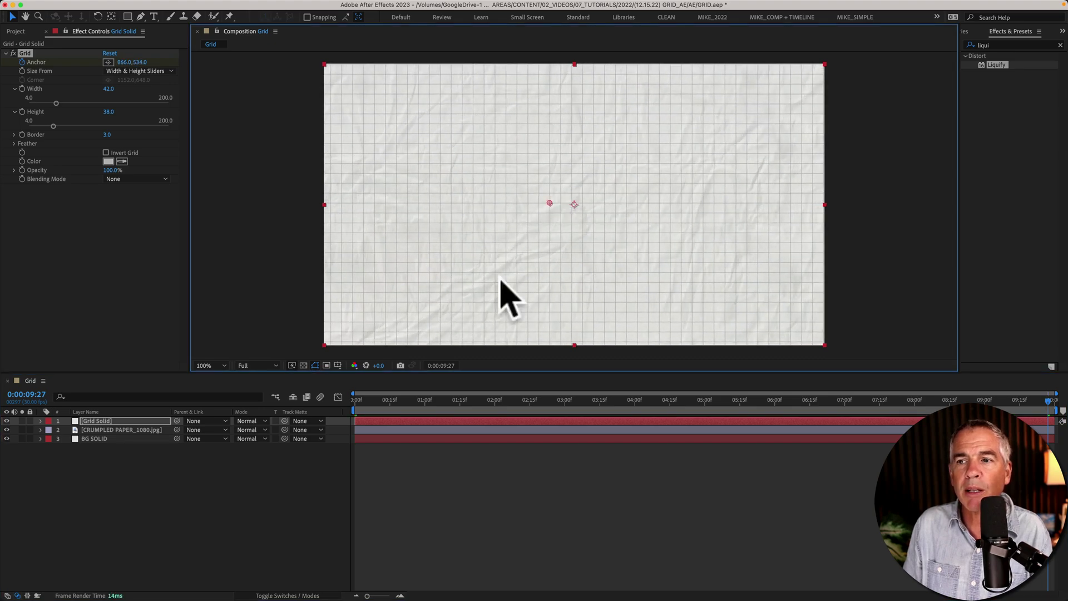
key("space")
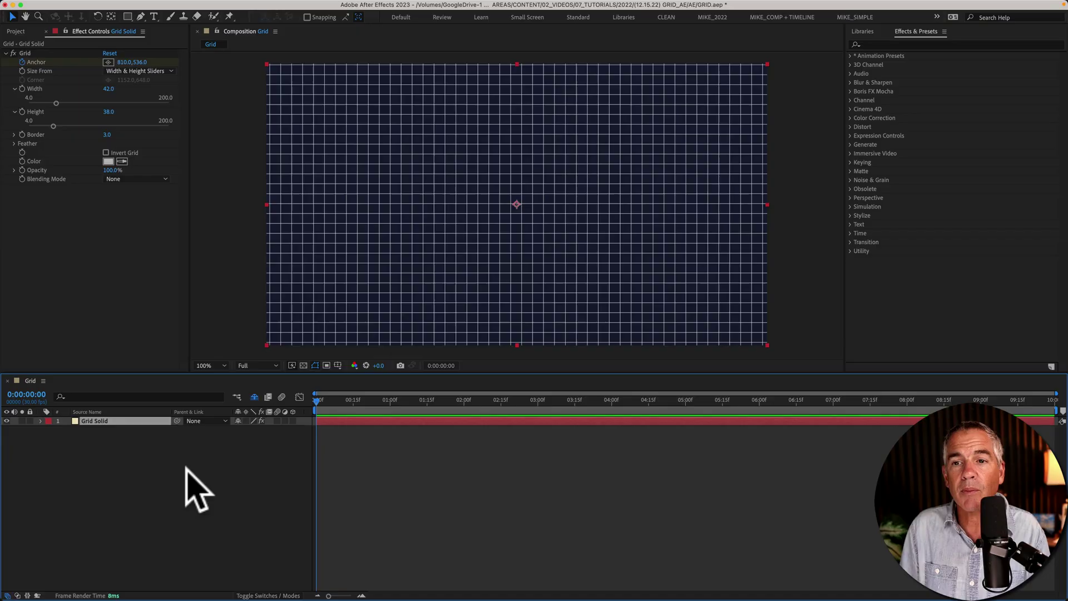
Apply Solid Composite to Grid Solid with a cream fill and grid lines coloured #161c33
left_click(187, 470)
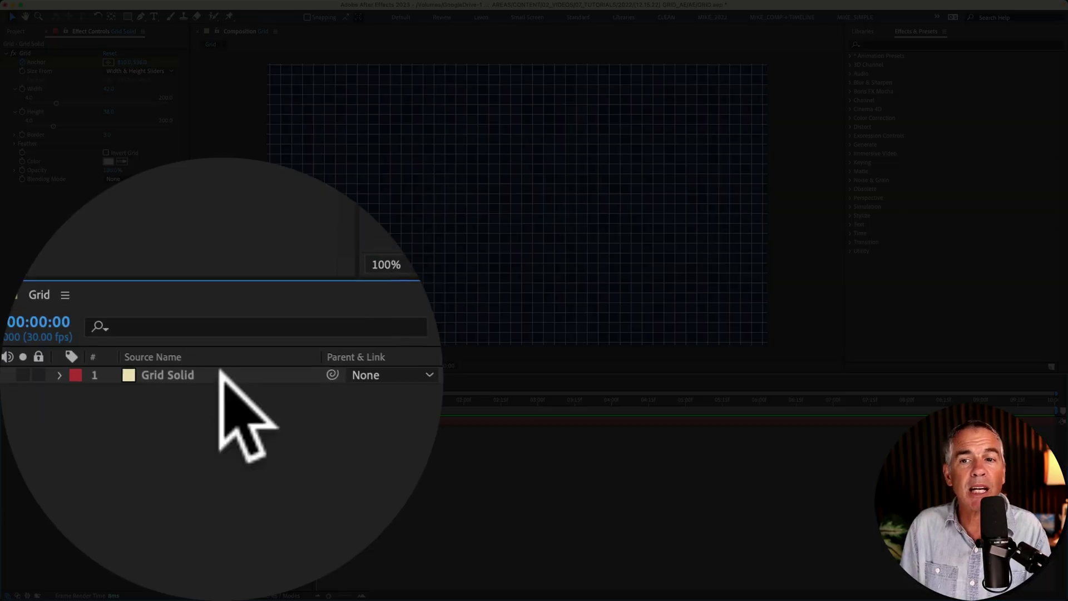
left_click(119, 423)
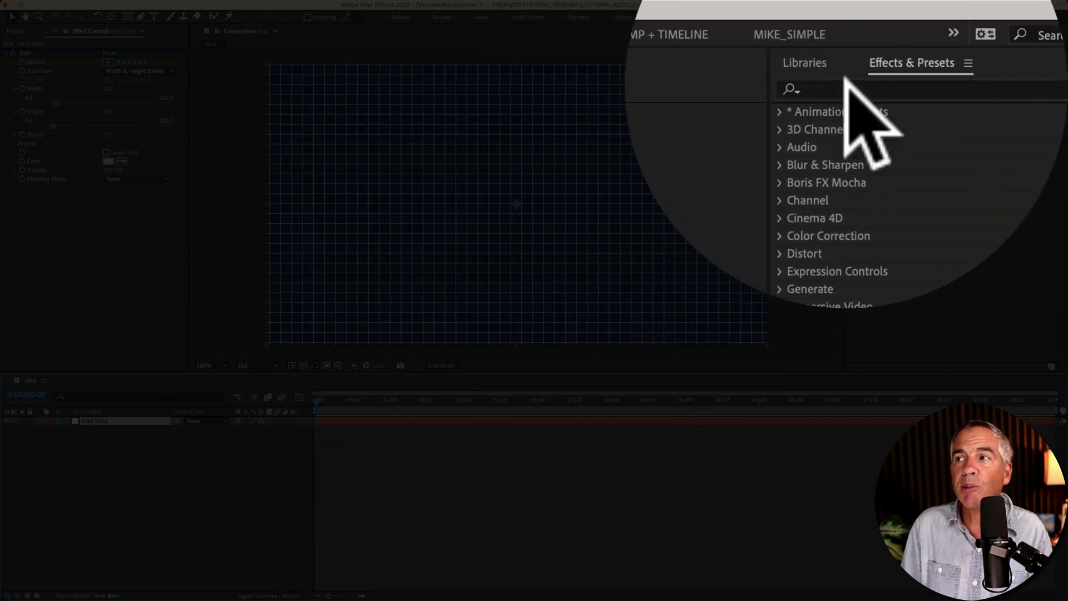
left_click(848, 89)
type("soli")
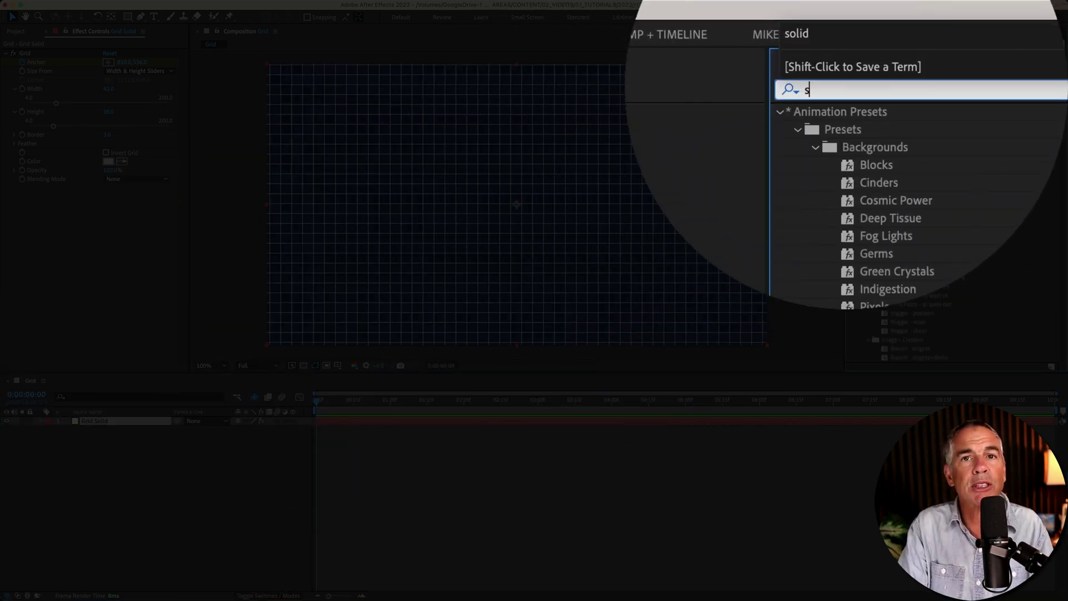
type("d")
left_click_drag(887, 66, 581, 222)
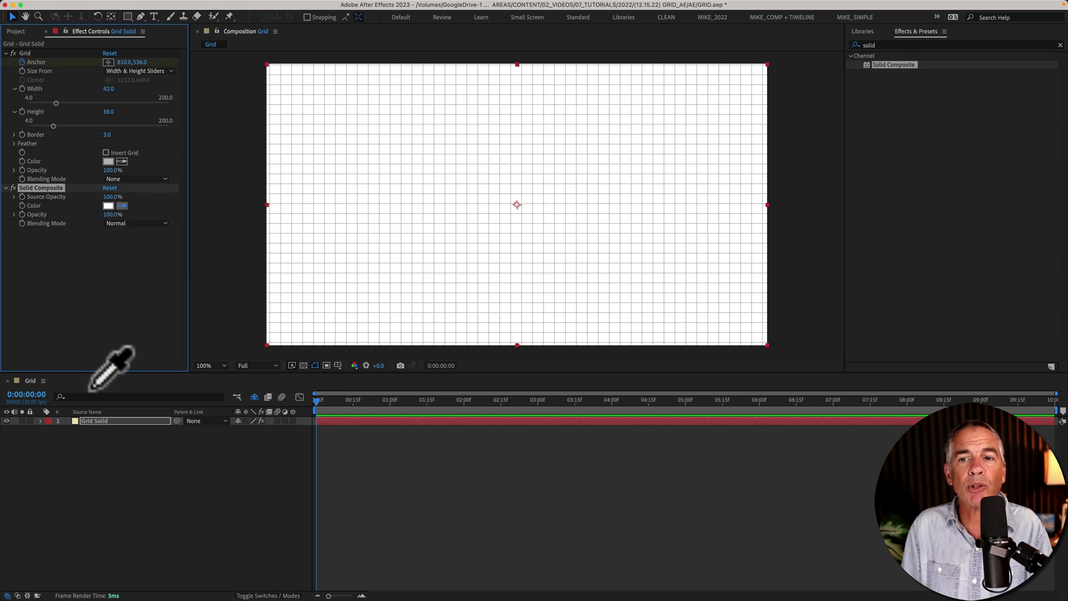
left_click(77, 427)
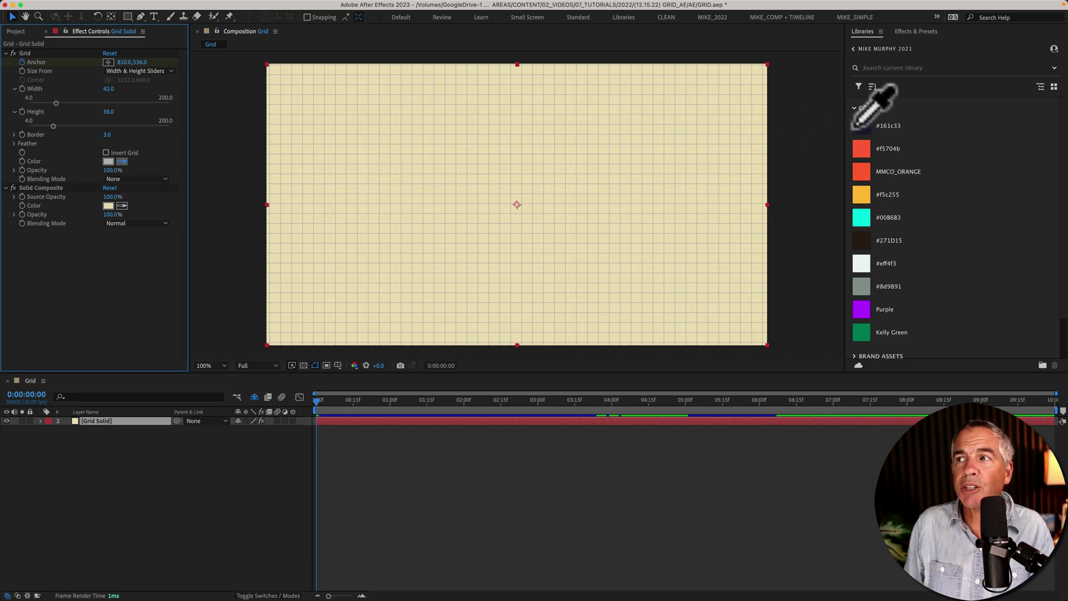
left_click(860, 126)
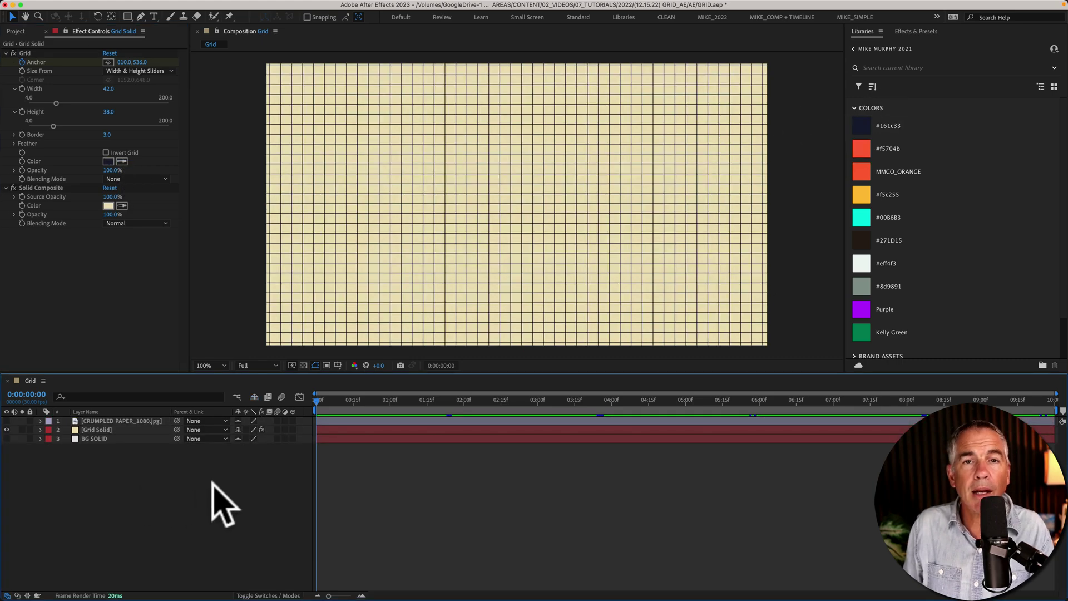
Turn the CRUMPLED PAPER_1080.jpg layer back on so its texture overlays the cream grid
left_click(128, 423)
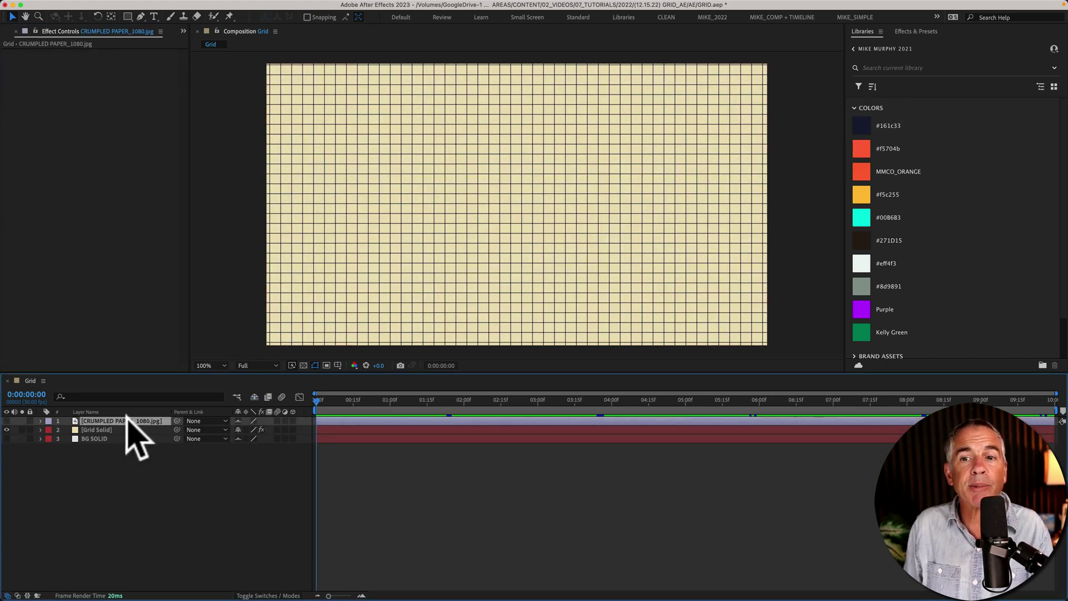
left_click(6, 421)
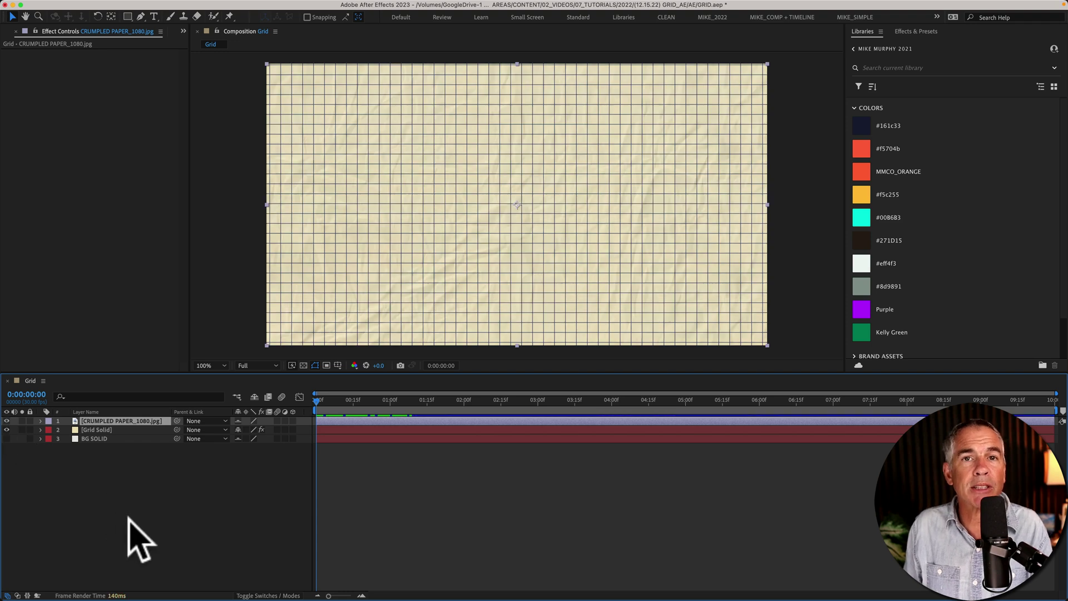